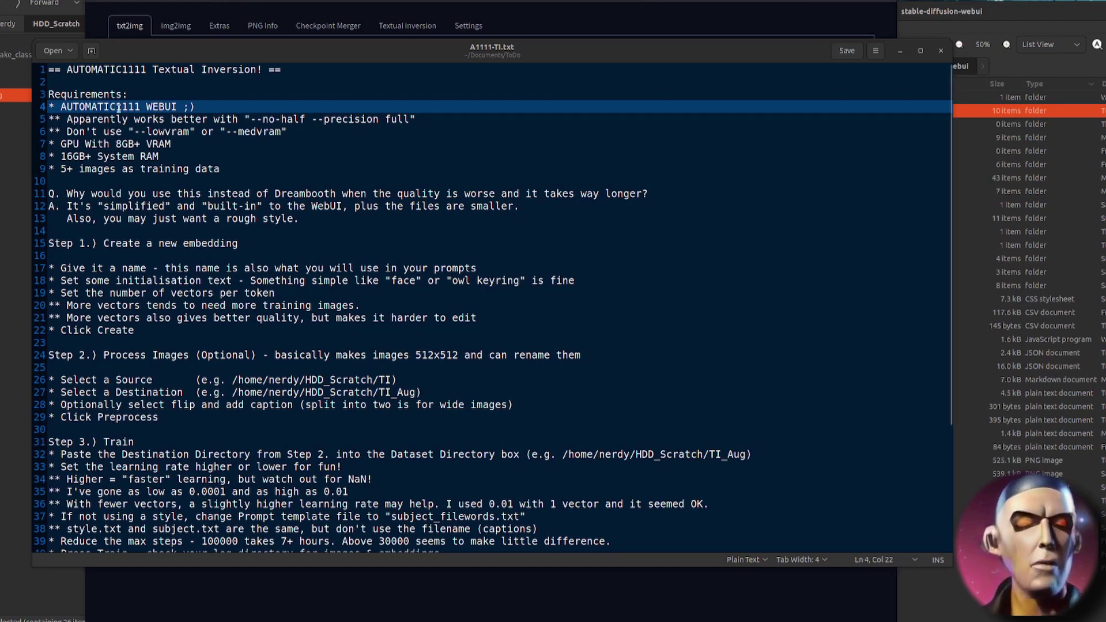
Mark the notes' requirements: AUTOMATIC1111, no-half option, 8GB+ VRAM, 16GB RAM, 5+ images, Dreambooth
{"action": "left_click_drag", "start_coordinate": [140, 107], "coordinate": [60, 107]}
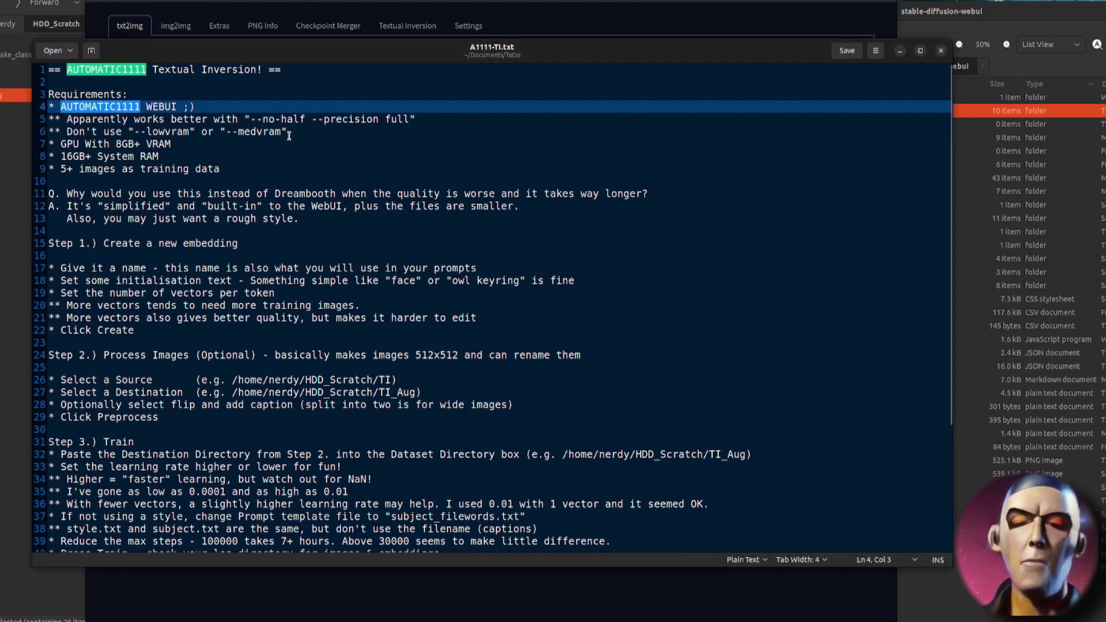
{"action": "left_click_drag", "start_coordinate": [252, 119], "coordinate": [412, 118]}
{"action": "left_click_drag", "start_coordinate": [135, 131], "coordinate": [287, 133]}
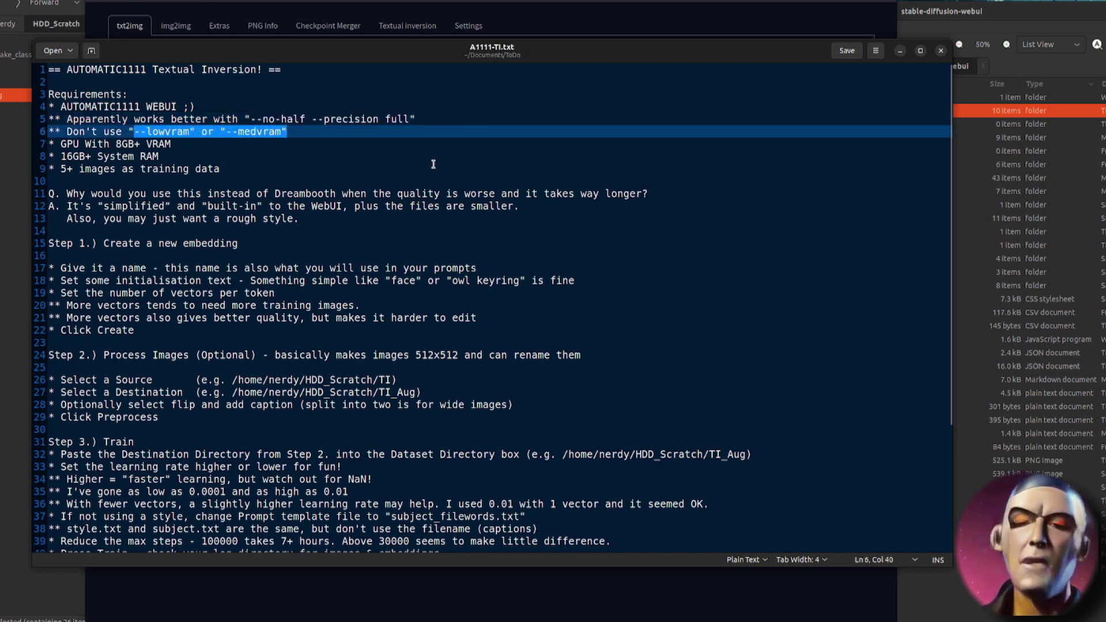
{"action": "left_click_drag", "start_coordinate": [109, 144], "coordinate": [170, 147]}
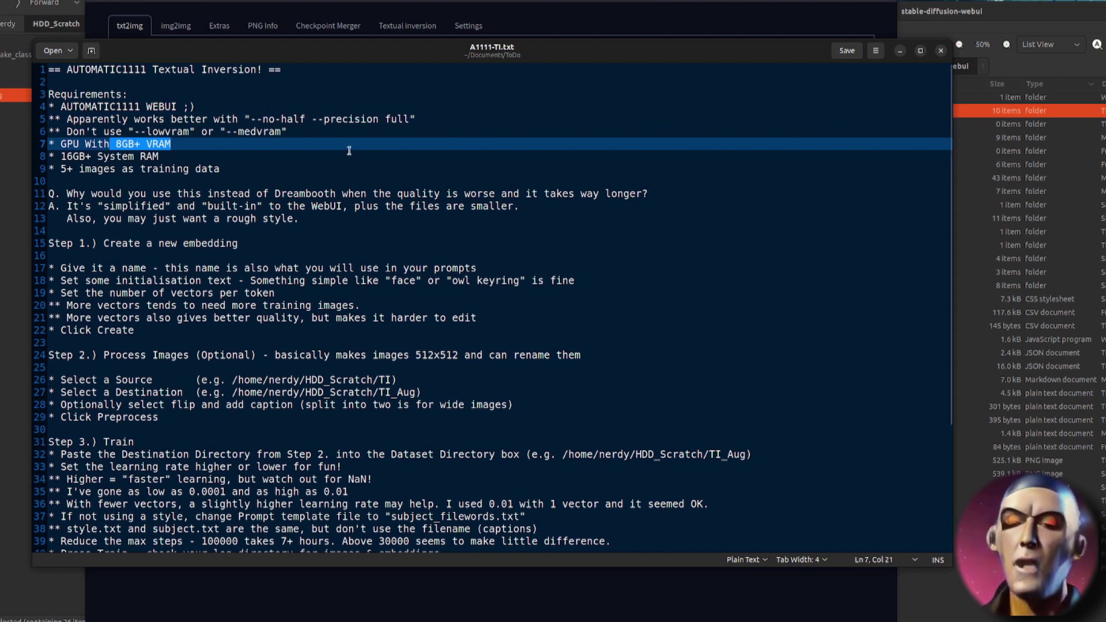
{"action": "left_click", "coordinate": [61, 162]}
{"action": "left_click", "coordinate": [259, 145]}
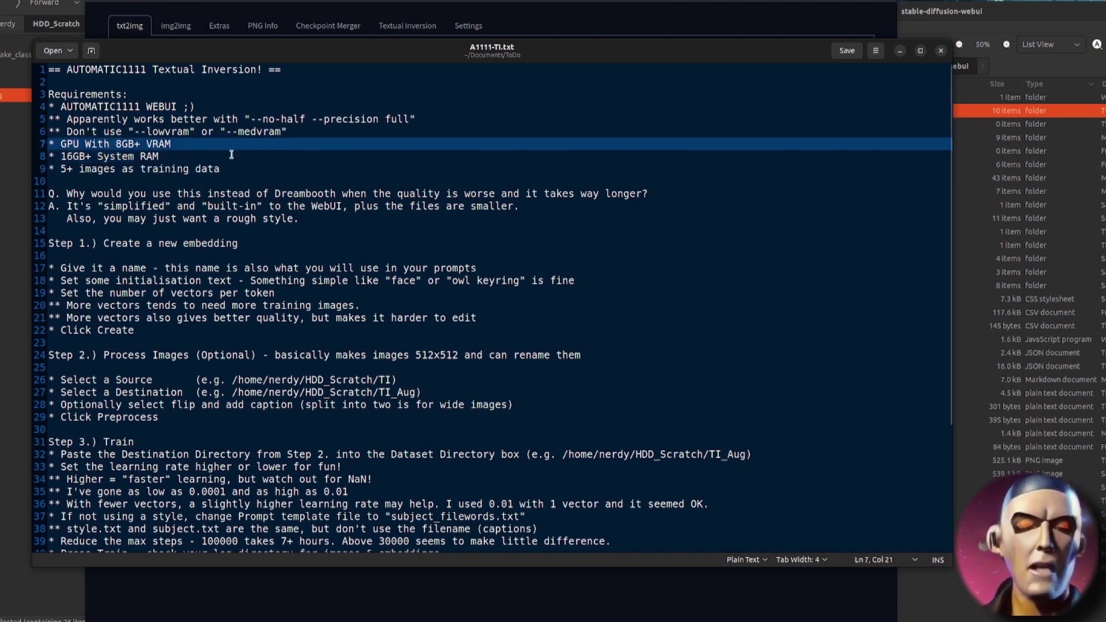
{"action": "left_click_drag", "start_coordinate": [86, 156], "coordinate": [60, 156]}
{"action": "left_click", "coordinate": [470, 148]}
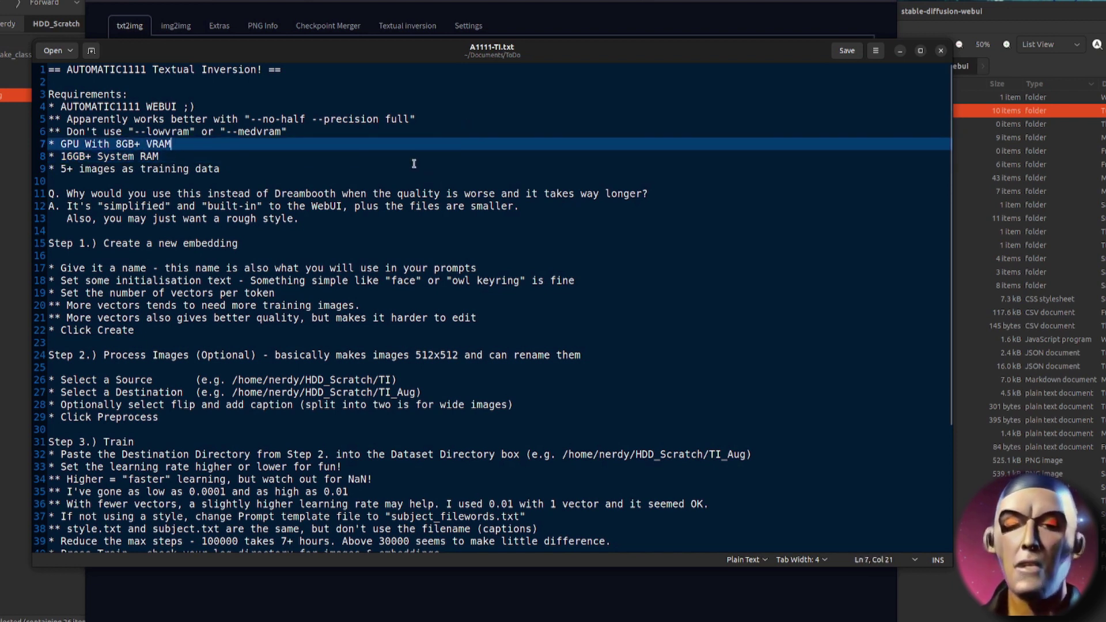
{"action": "left_click_drag", "start_coordinate": [62, 170], "coordinate": [249, 167]}
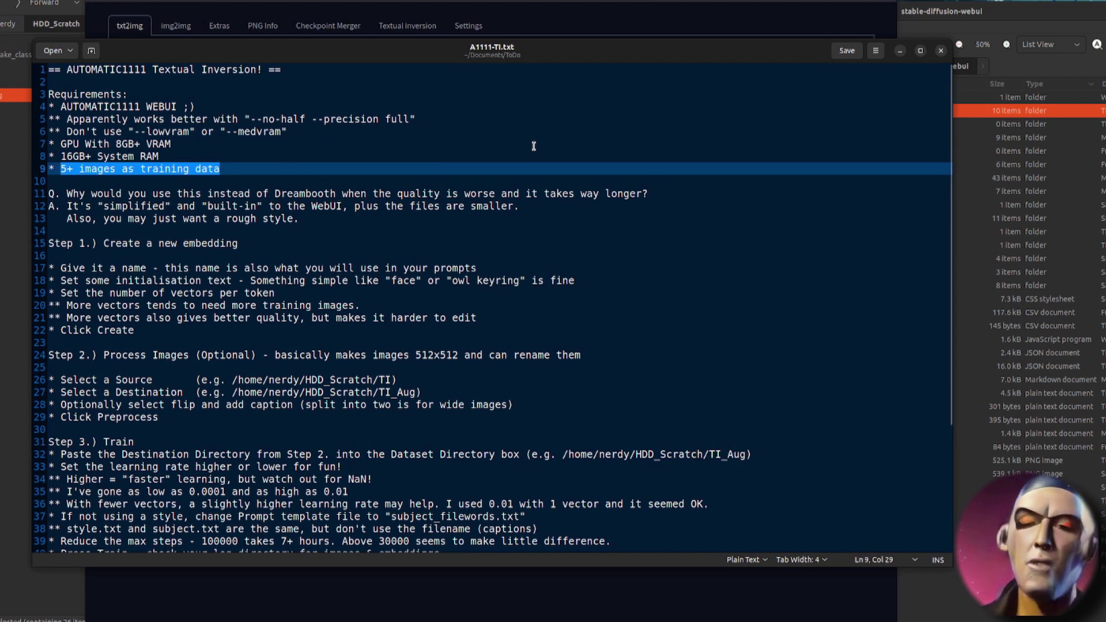
{"action": "double_click", "coordinate": [326, 198]}
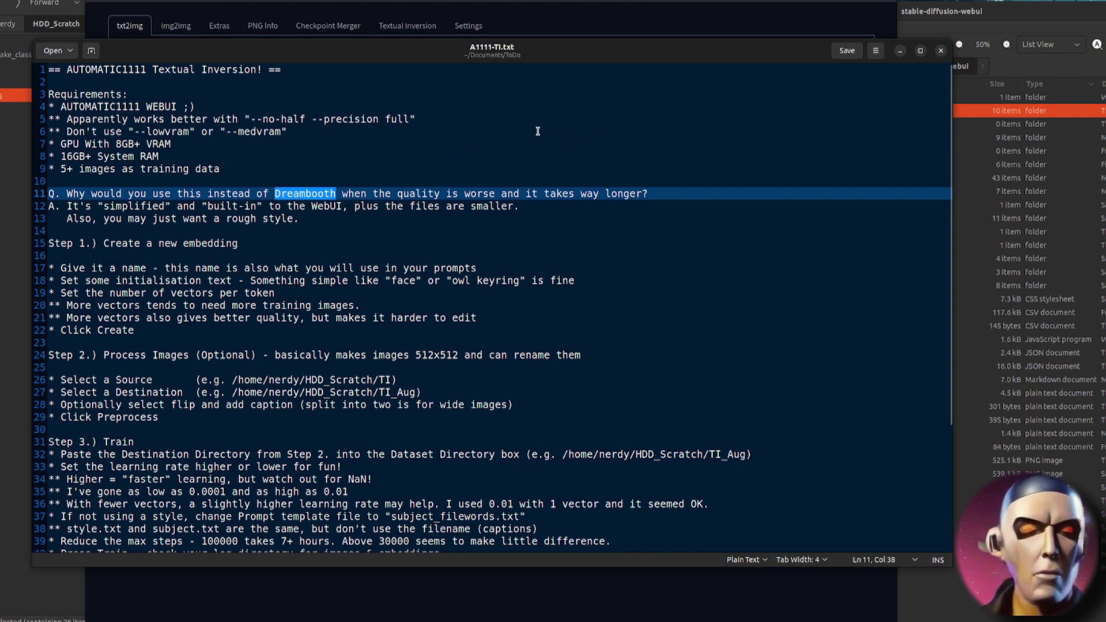
Go to the Textual inversion section and check the notes' Create a new embedding step
{"action": "left_click", "coordinate": [408, 30]}
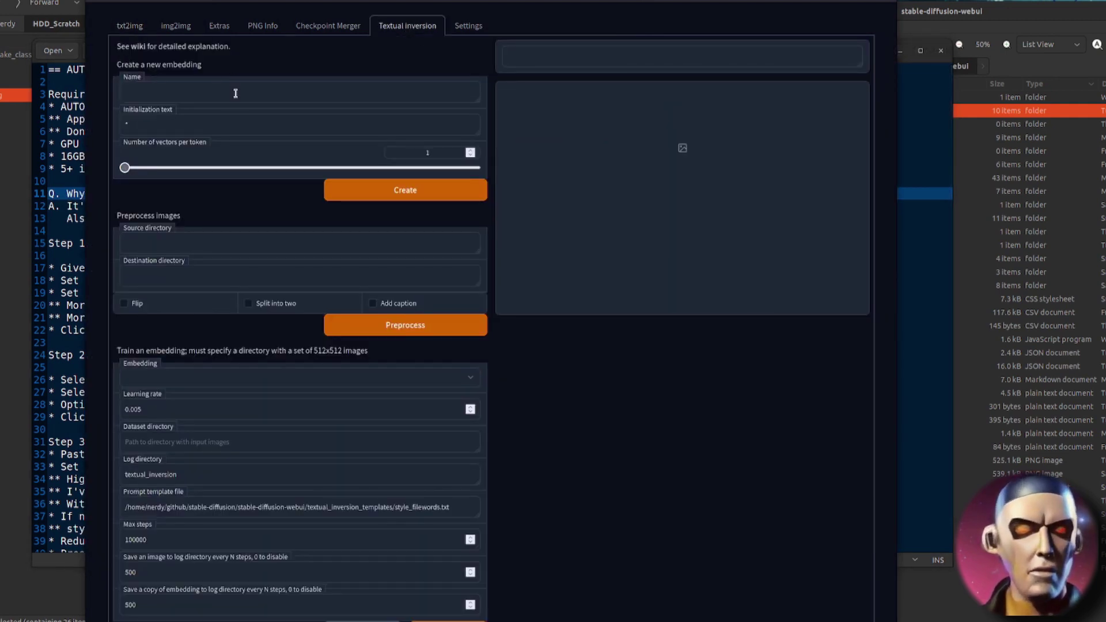
{"action": "left_click", "coordinate": [198, 276]}
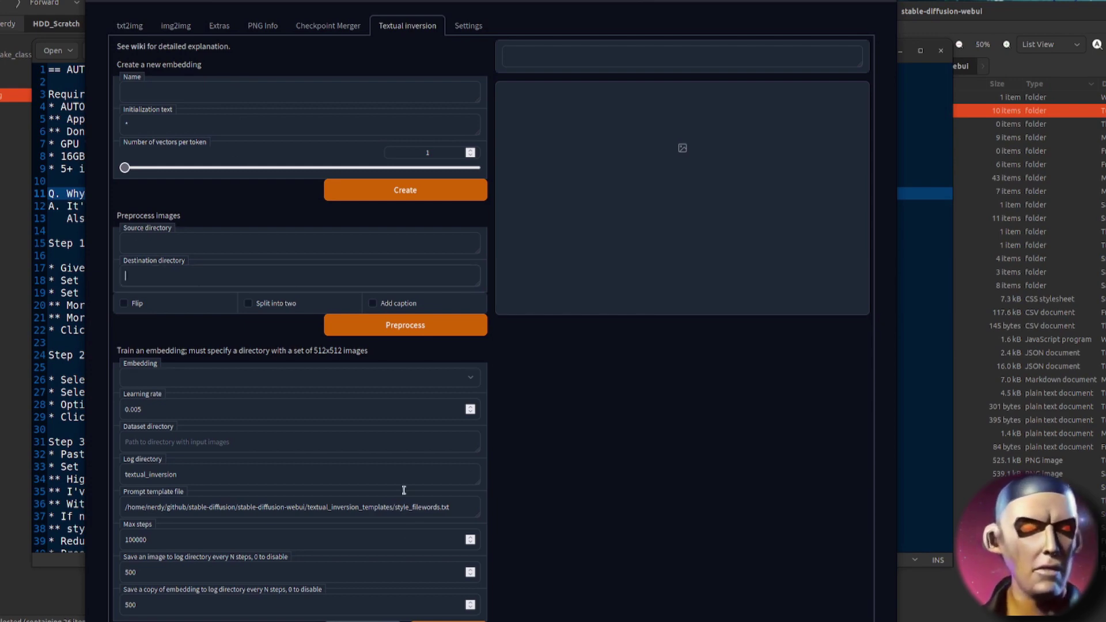
{"action": "left_click", "coordinate": [63, 219]}
{"action": "left_click_drag", "start_coordinate": [103, 243], "coordinate": [257, 244]}
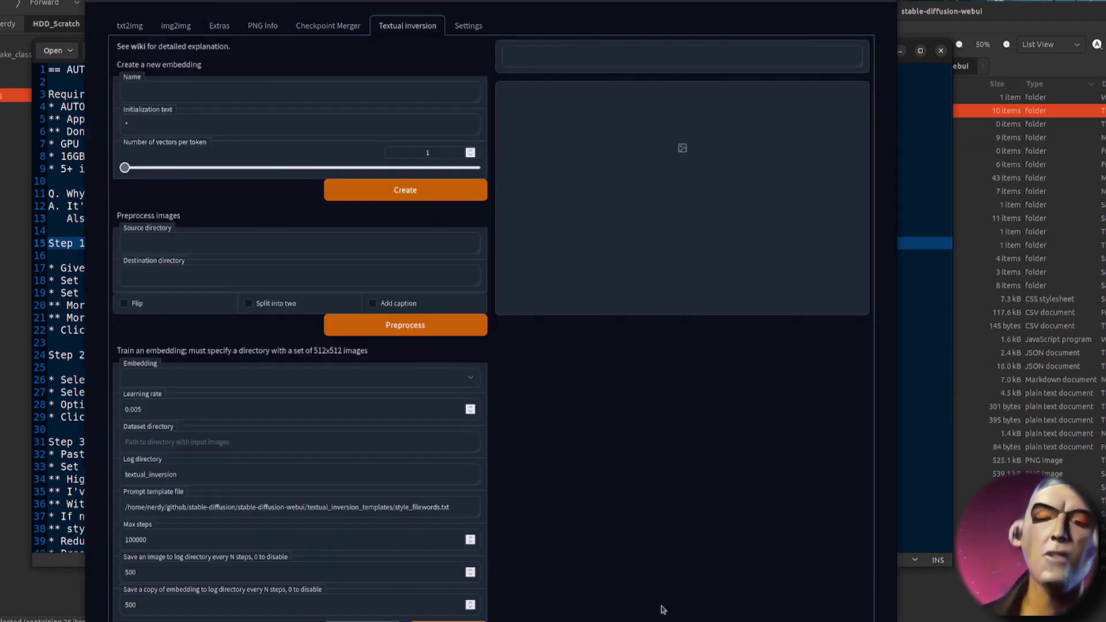
{"action": "left_click", "coordinate": [663, 610]}
Create embedding 'my-prompt-word' initialised from 'owl keyring' with 2 vectors per token
{"action": "left_click", "coordinate": [221, 87]}
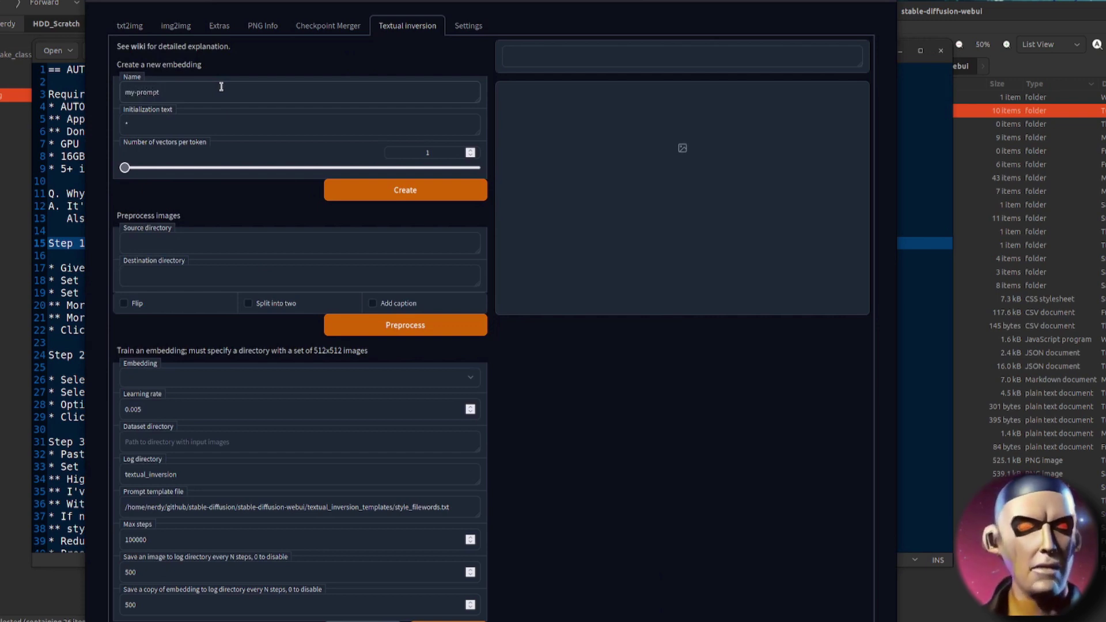
{"action": "type", "text": "my-prompt-word"}
{"action": "key", "text": "Tab"}
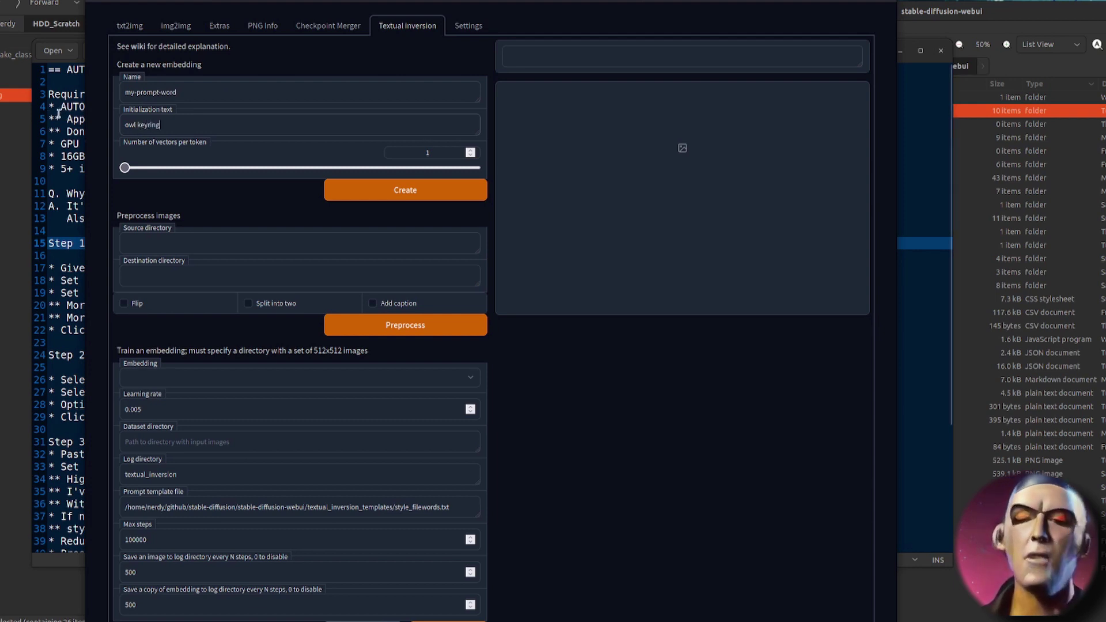
{"action": "mouse_move", "coordinate": [125, 169]}
{"action": "left_mouse_down"}
{"action": "mouse_move", "coordinate": [472, 167]}
{"action": "mouse_move", "coordinate": [123, 174]}
{"action": "left_mouse_up"}
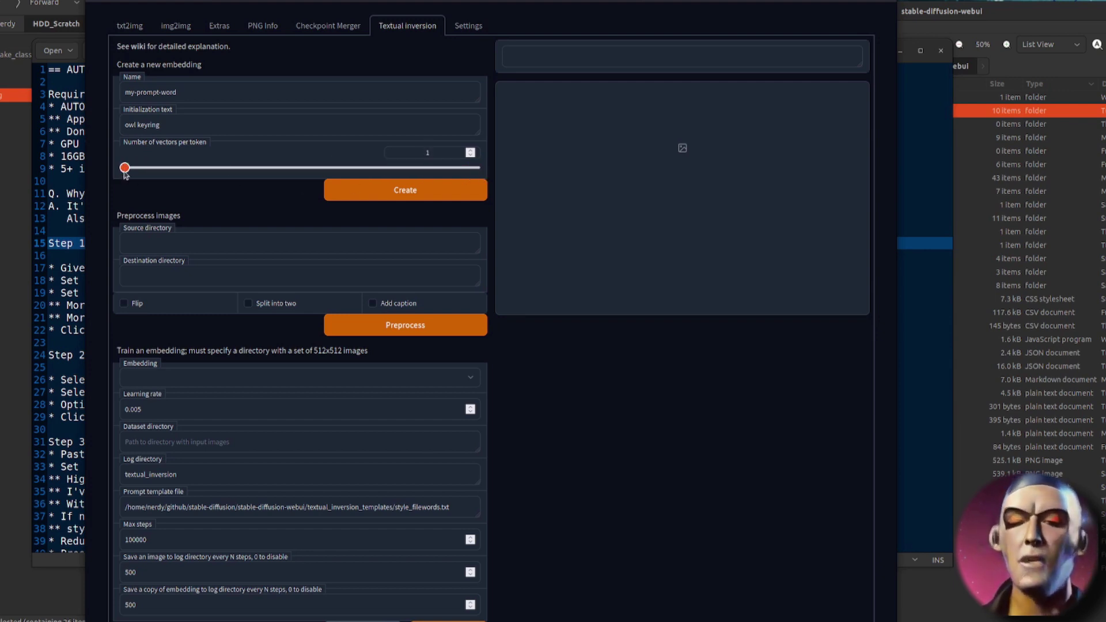
{"action": "left_click", "coordinate": [470, 149]}
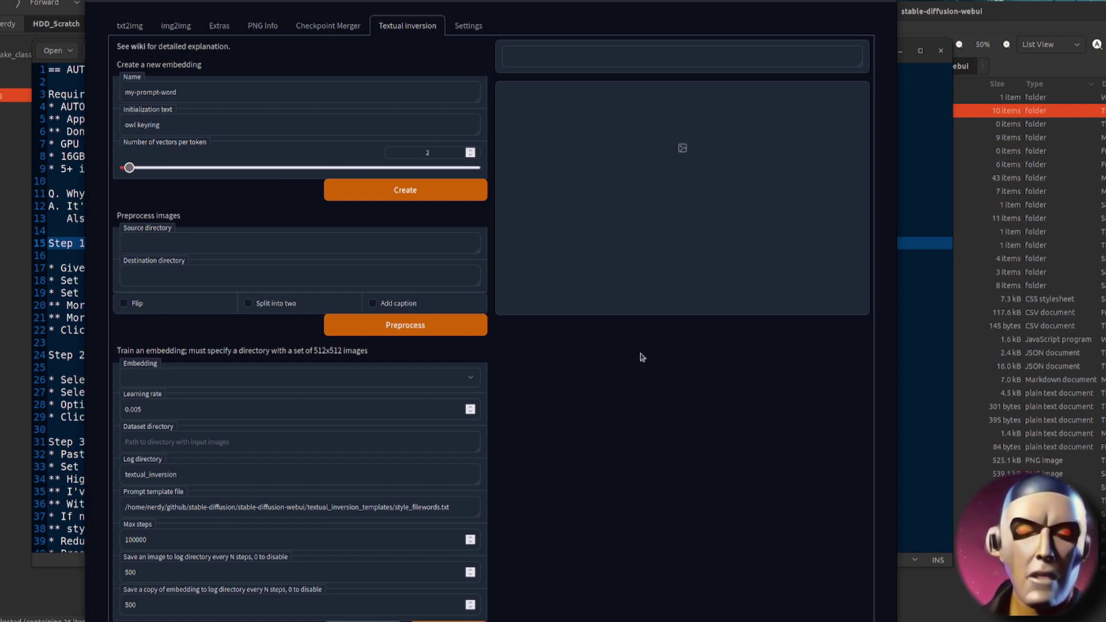
{"action": "left_click", "coordinate": [406, 191]}
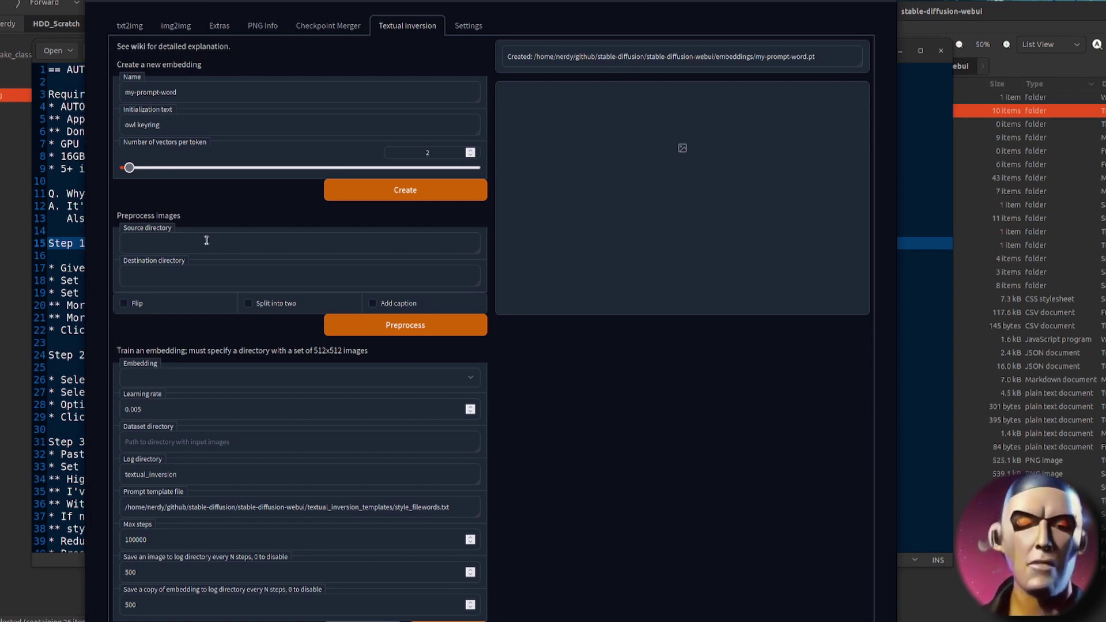
Open the TI_Owl folder and browse the owl keyring photos from IMG_1799.JPG in the image viewer
{"action": "left_click", "coordinate": [15, 136]}
{"action": "double_click", "coordinate": [1, 92]}
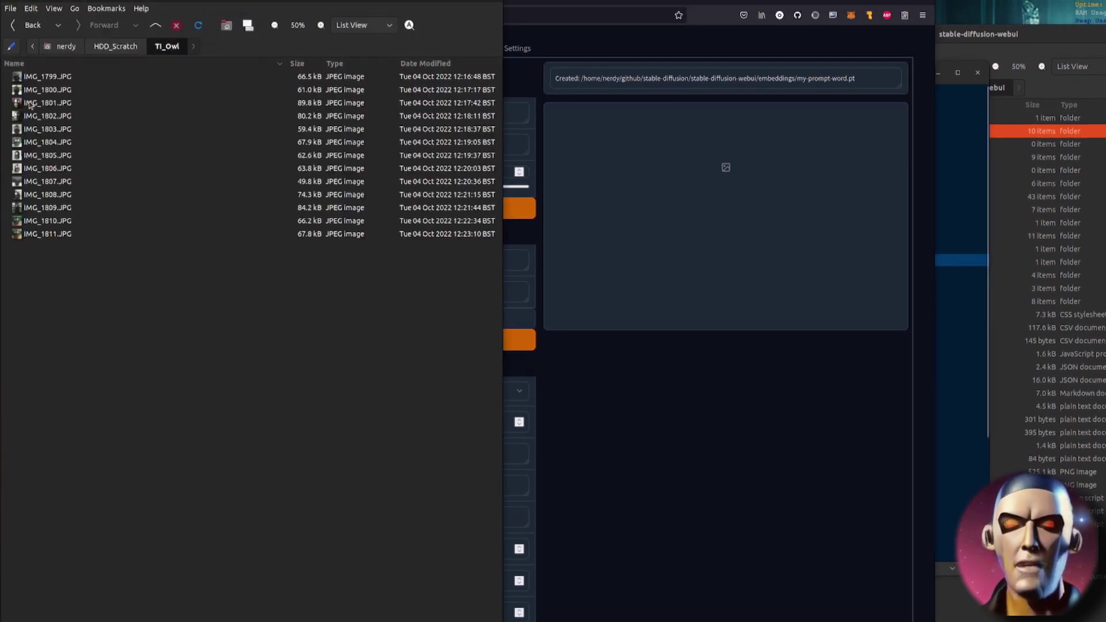
{"action": "double_click", "coordinate": [46, 77]}
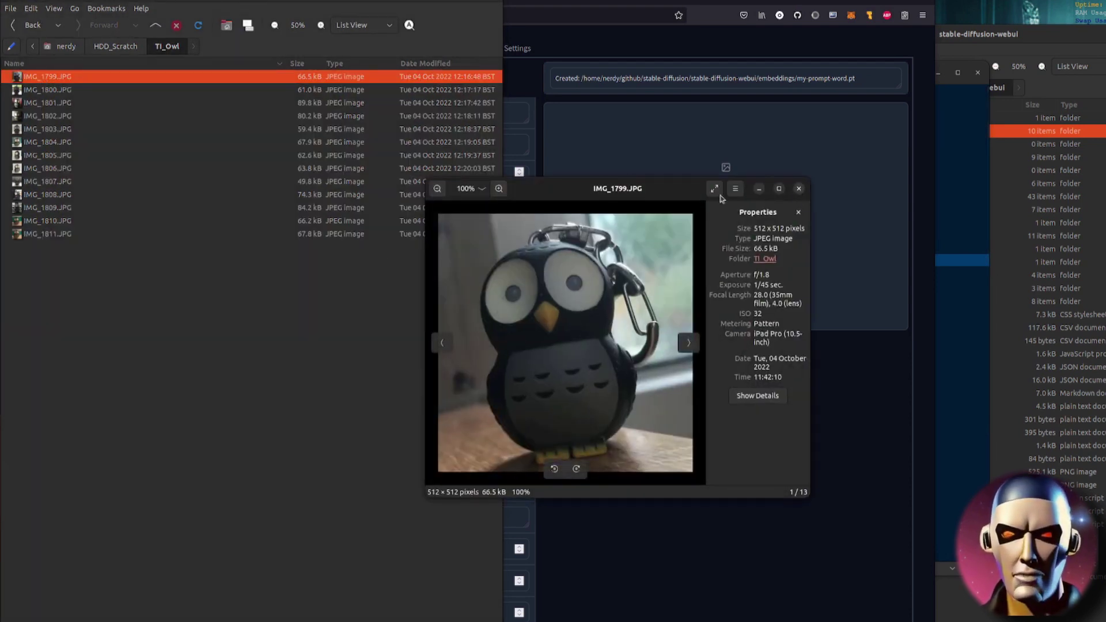
{"action": "key", "text": "Right"}
{"action": "key", "text": "Right"}
{"action": "key", "text": "Right"}
{"action": "key", "text": "Right"}
{"action": "key", "text": "Right"}
{"action": "key", "text": "Right"}
{"action": "key", "text": "Right"}
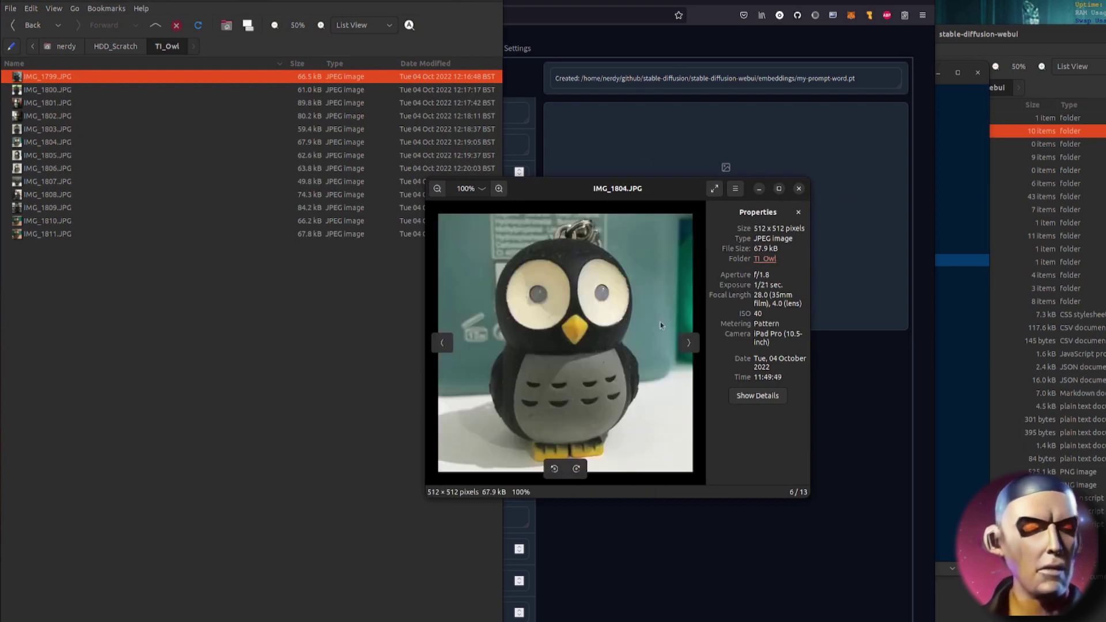
{"action": "left_click", "coordinate": [798, 189]}
Copy the TI_Owl folder path in Nemo and paste it as the Source directory
{"action": "left_click", "coordinate": [116, 47]}
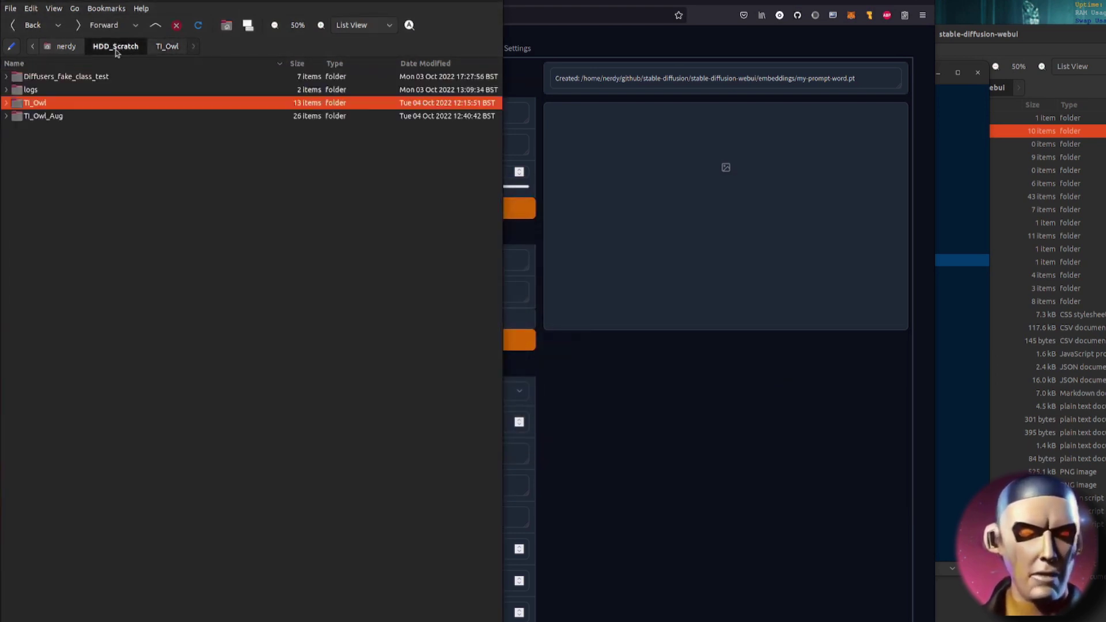
{"action": "right_click", "coordinate": [35, 104]}
{"action": "left_click", "coordinate": [81, 198]}
{"action": "left_click", "coordinate": [401, 261]}
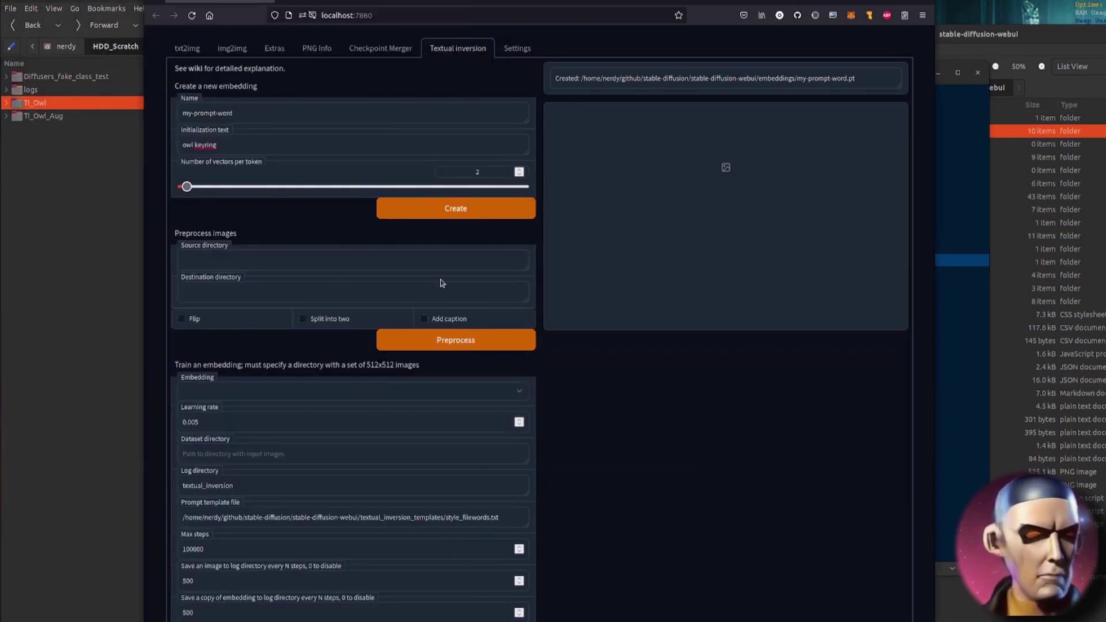
{"action": "type", "text": "/media/nerdy/HDD_Scratch/TI_Owl"}
Paste the TI_Owl_Aug path as the Destination directory and enable Flip and Add caption
{"action": "left_click", "coordinate": [45, 123]}
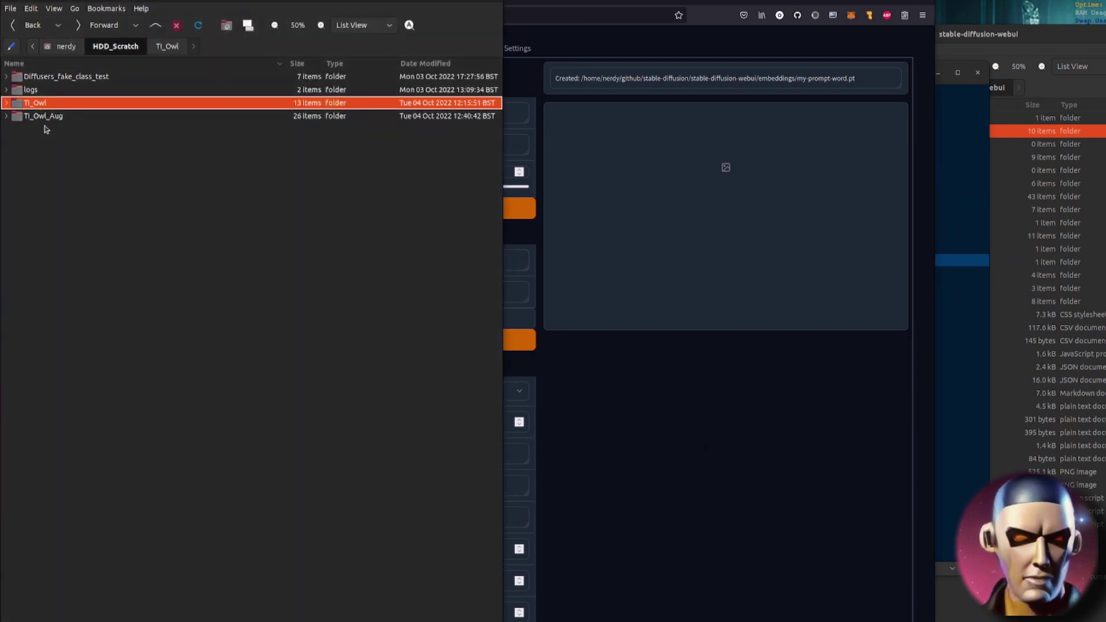
{"action": "left_click", "coordinate": [41, 116]}
{"action": "right_click", "coordinate": [43, 118]}
{"action": "left_click", "coordinate": [80, 204]}
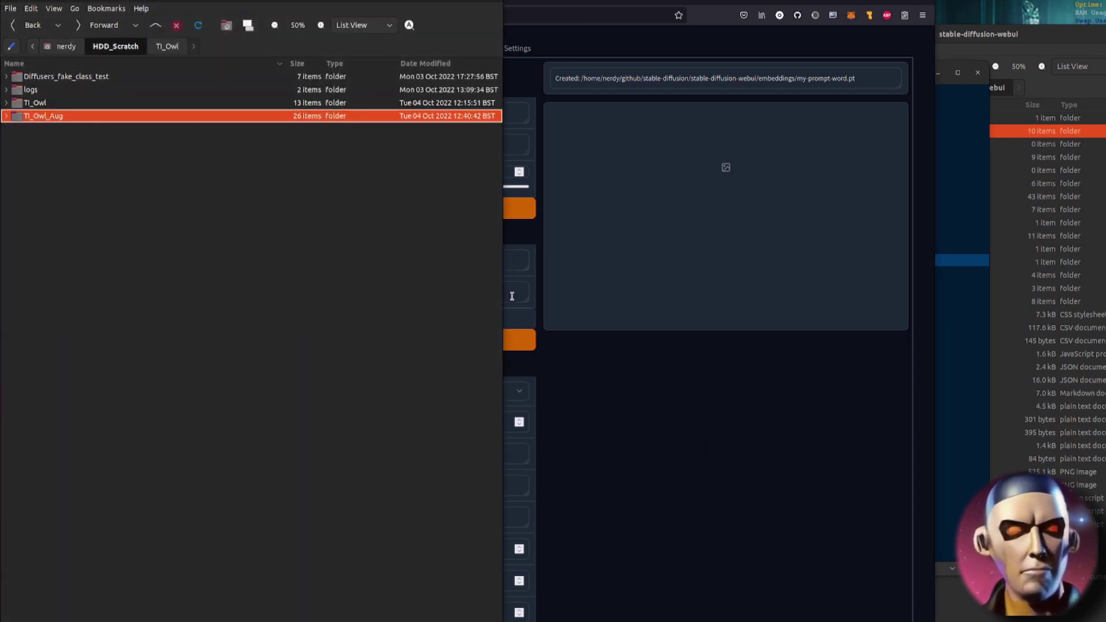
{"action": "left_click", "coordinate": [513, 295]}
{"action": "key", "text": "ctrl+v"}
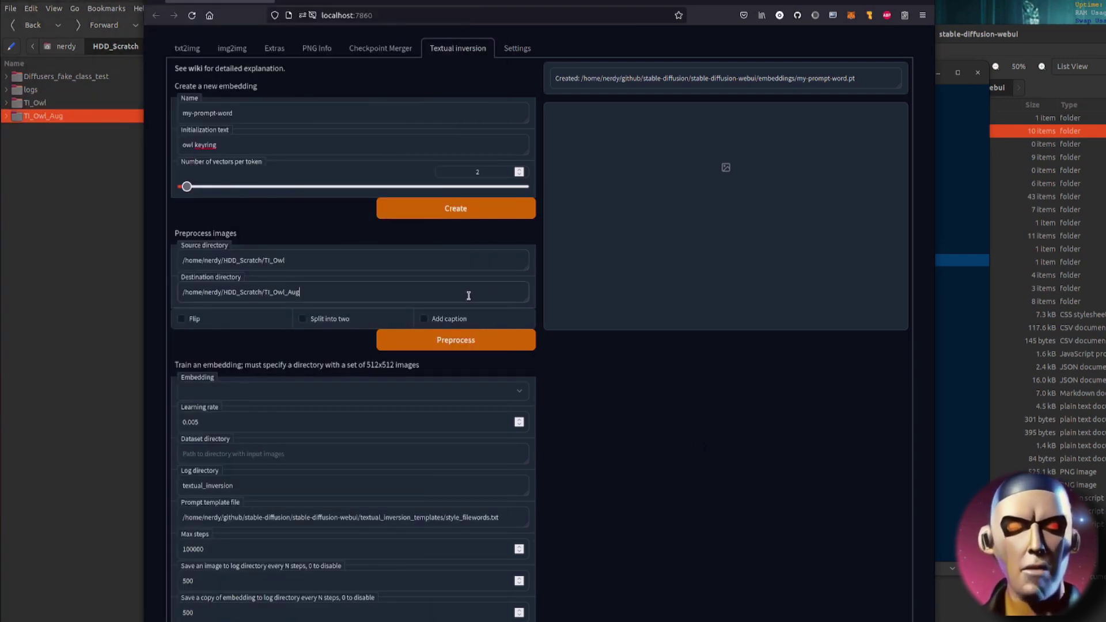
{"action": "left_click", "coordinate": [182, 318]}
{"action": "left_click", "coordinate": [440, 319]}
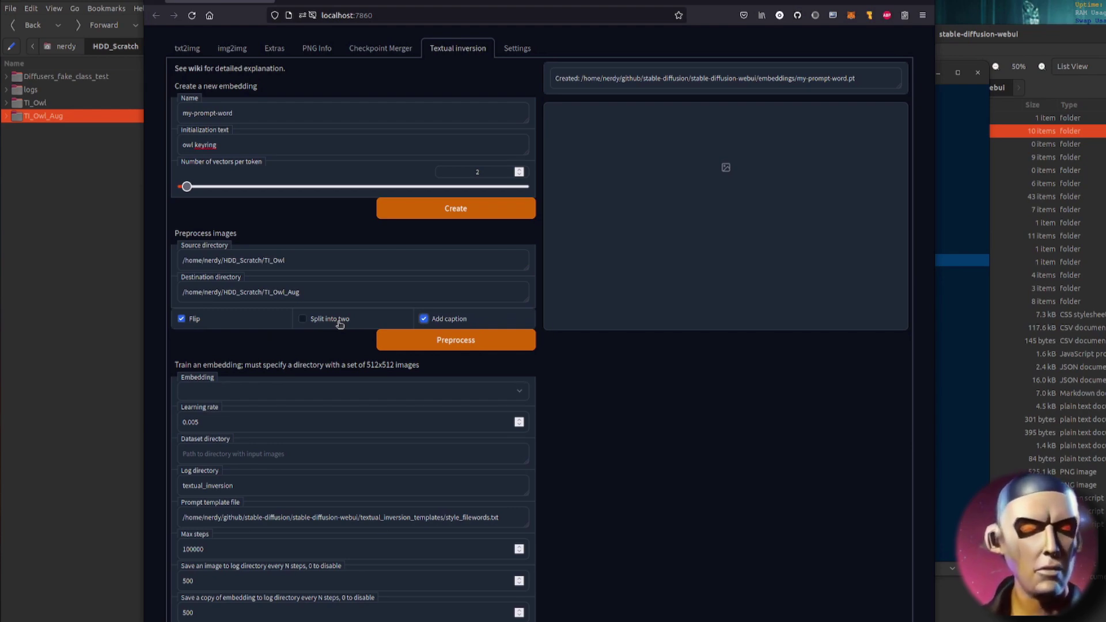
{"action": "left_click", "coordinate": [970, 329]}
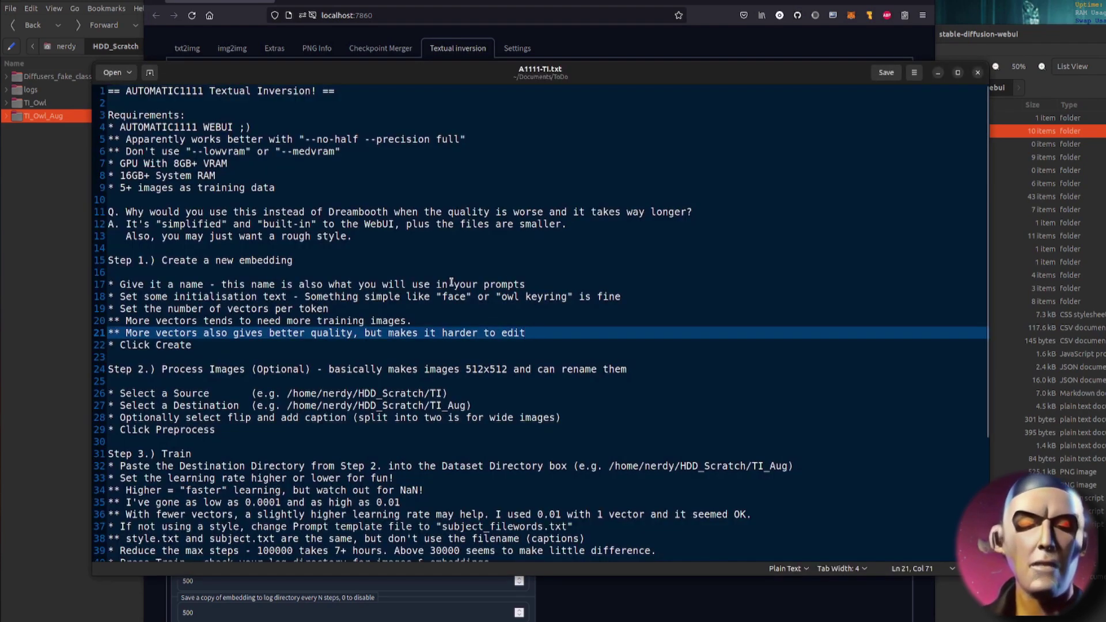
{"action": "scroll", "coordinate": [451, 282], "scroll_direction": "down", "scroll_amount": 4}
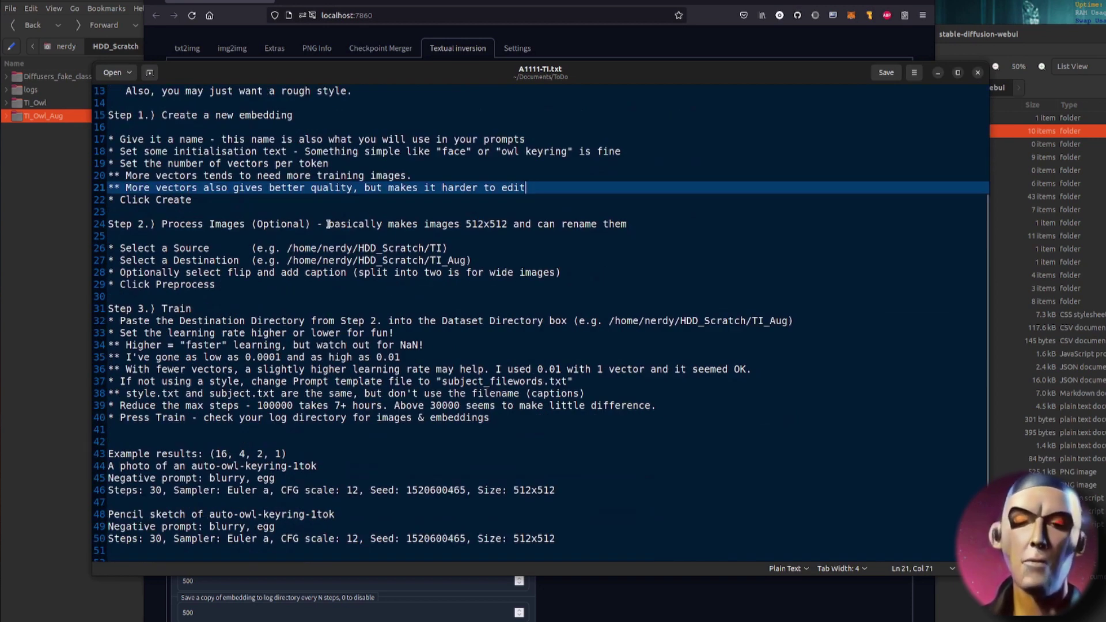
{"action": "left_click_drag", "start_coordinate": [327, 225], "coordinate": [519, 225]}
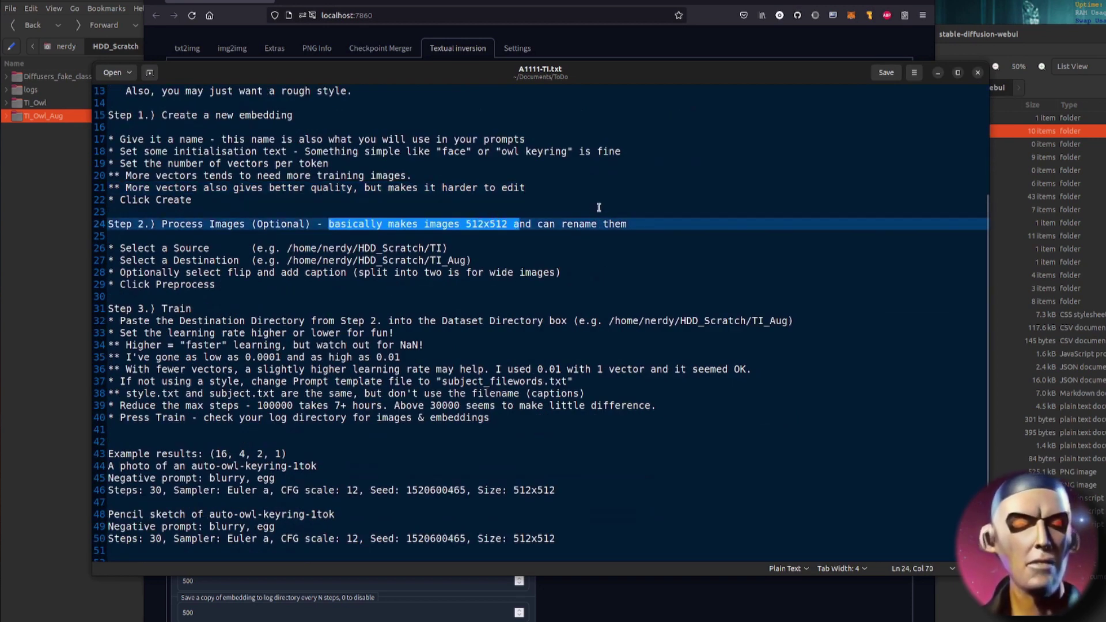
{"action": "left_click", "coordinate": [171, 251]}
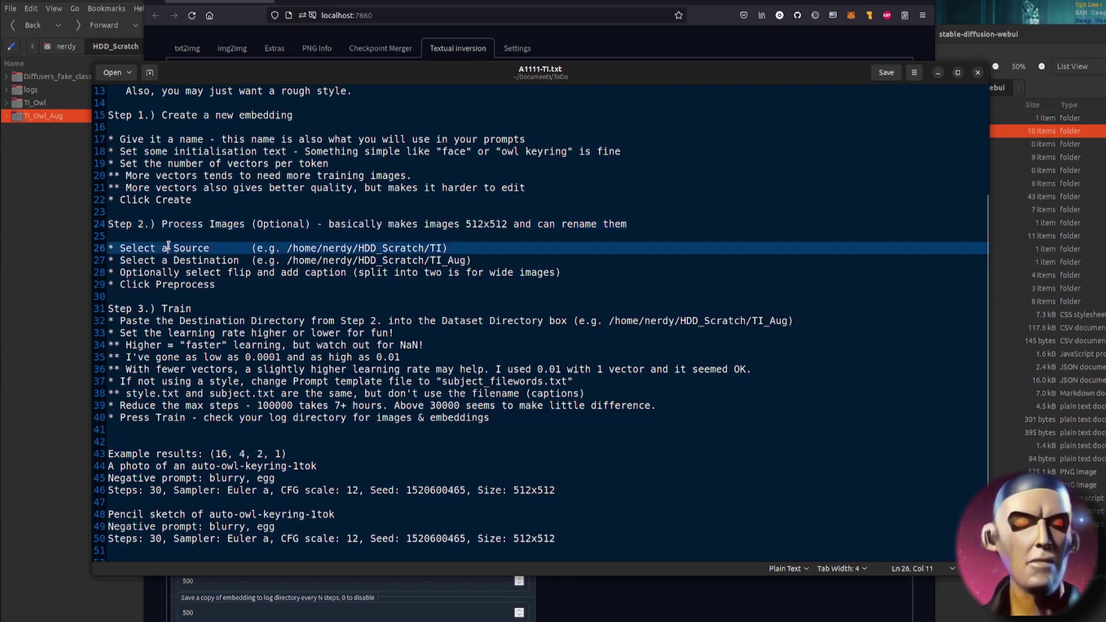
{"action": "left_click", "coordinate": [197, 260]}
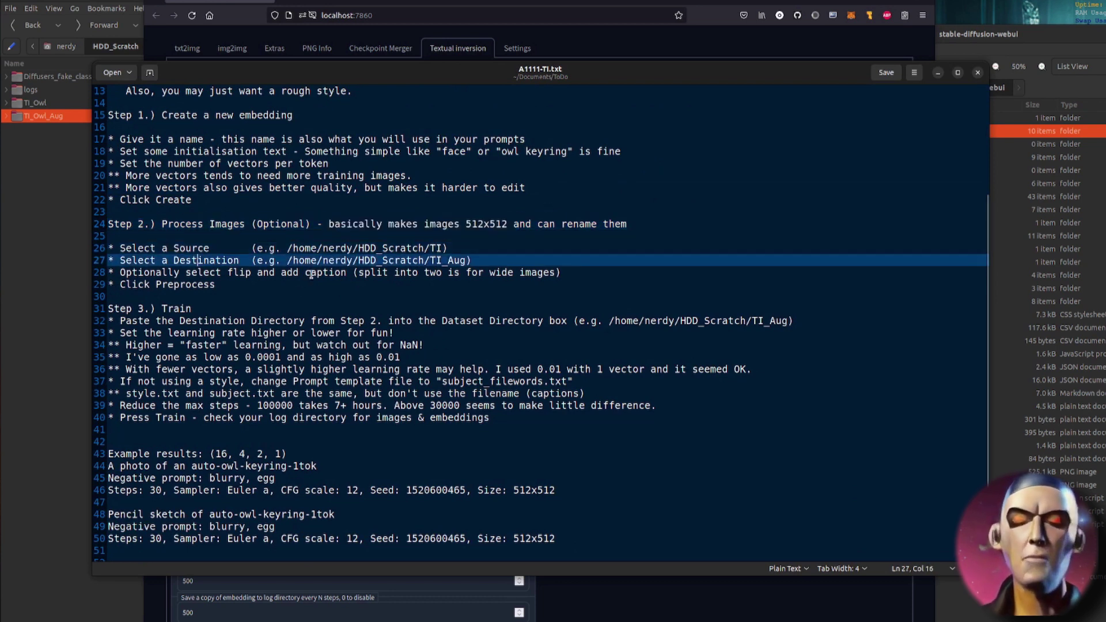
{"action": "left_click_drag", "start_coordinate": [228, 272], "coordinate": [366, 272]}
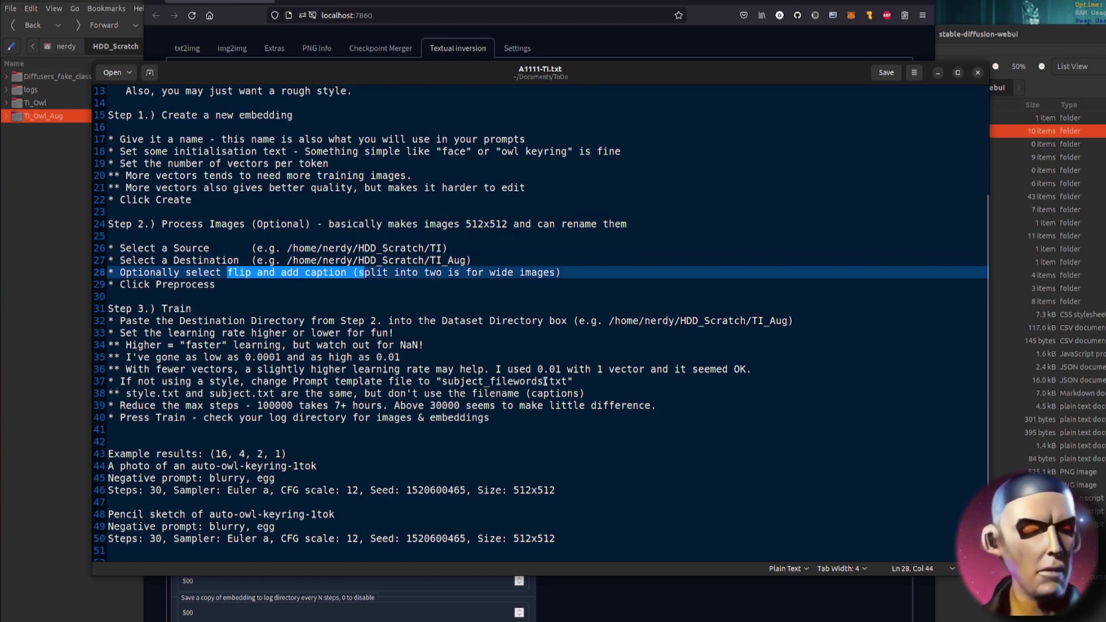
Browse the preprocessed TI_Owl_Aug PNGs in the viewer, then return to HDD_Scratch
{"action": "double_click", "coordinate": [38, 116]}
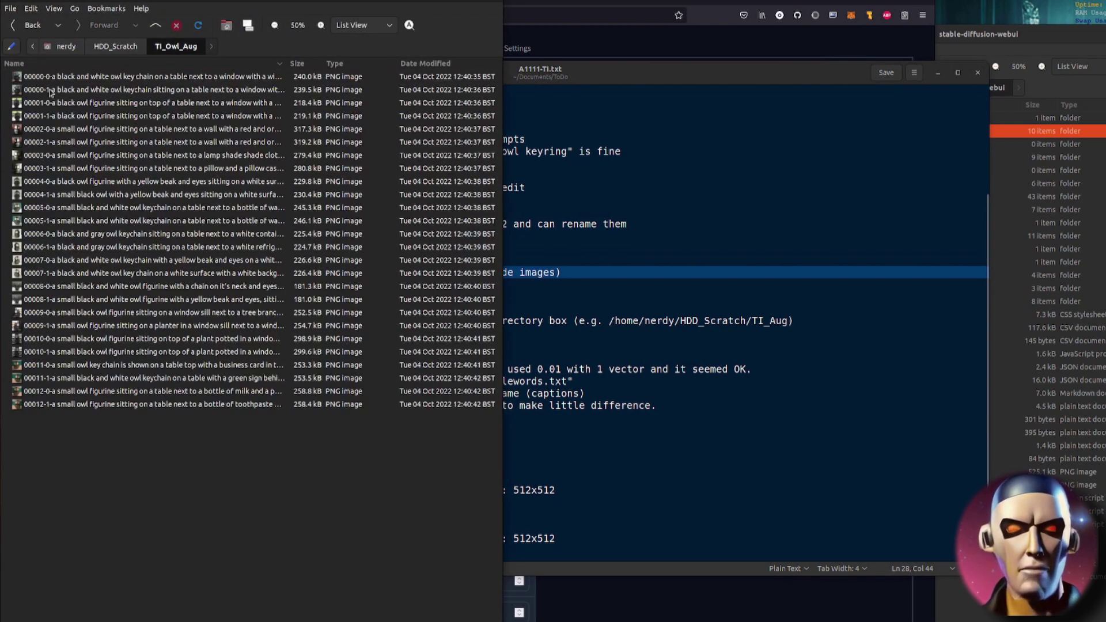
{"action": "double_click", "coordinate": [51, 76]}
{"action": "key", "text": "Right"}
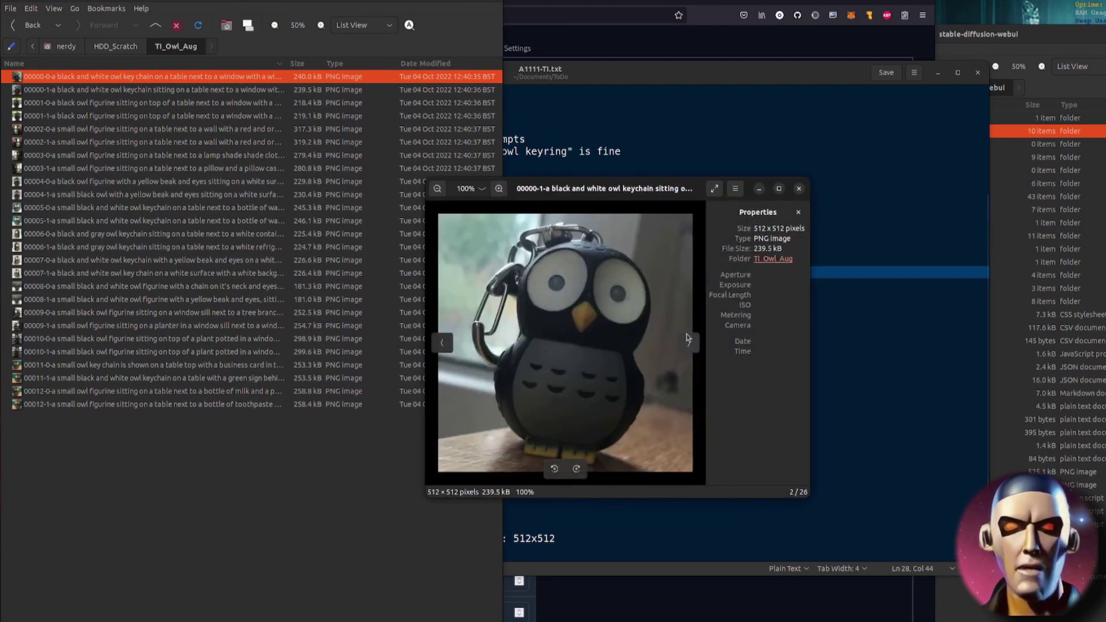
{"action": "key", "text": "Right"}
{"action": "key", "text": "Right"}
{"action": "key", "text": "Right"}
{"action": "key", "text": "Right"}
{"action": "key", "text": "Right"}
{"action": "key", "text": "Right"}
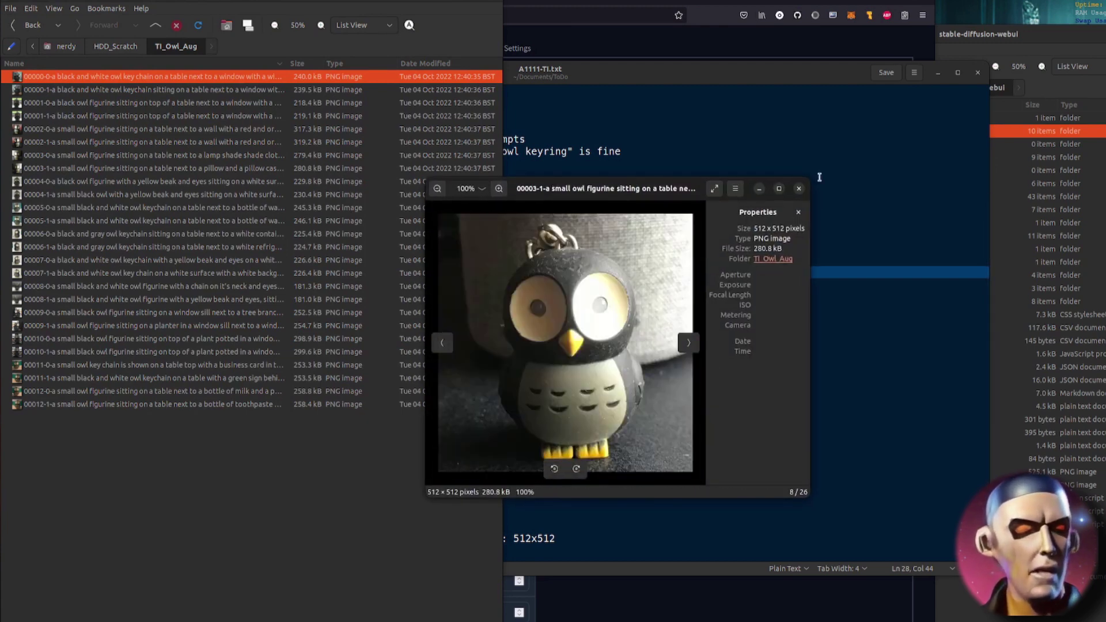
{"action": "key", "text": "Escape"}
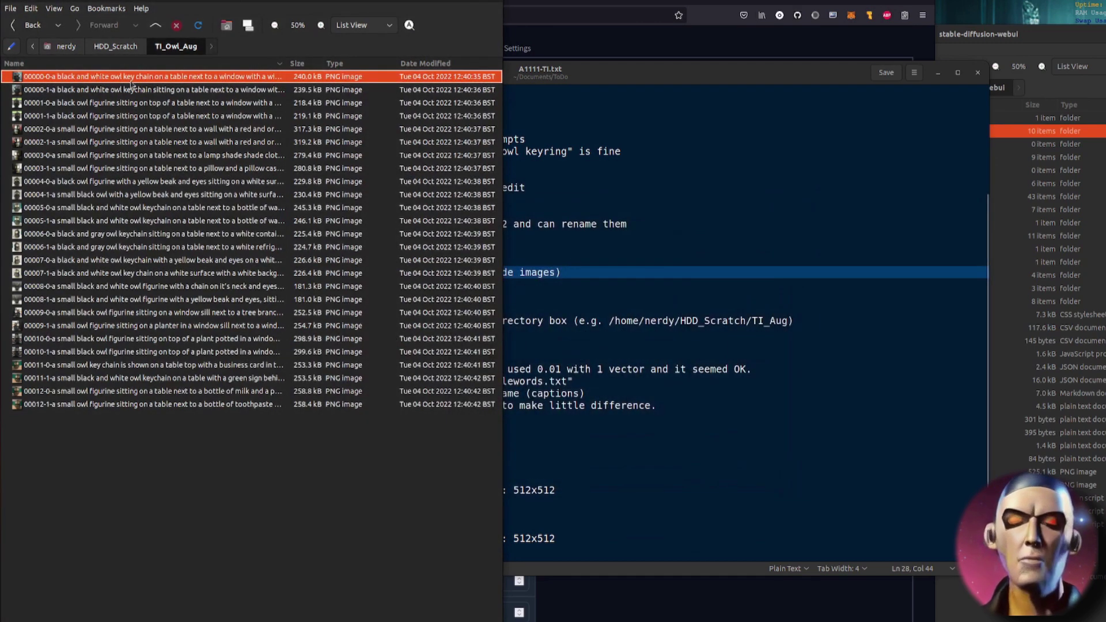
{"action": "left_click", "coordinate": [118, 47]}
In A1111-TI.txt, mark the note on splitting wide images and the Step 3 Train heading
{"action": "left_click", "coordinate": [692, 367]}
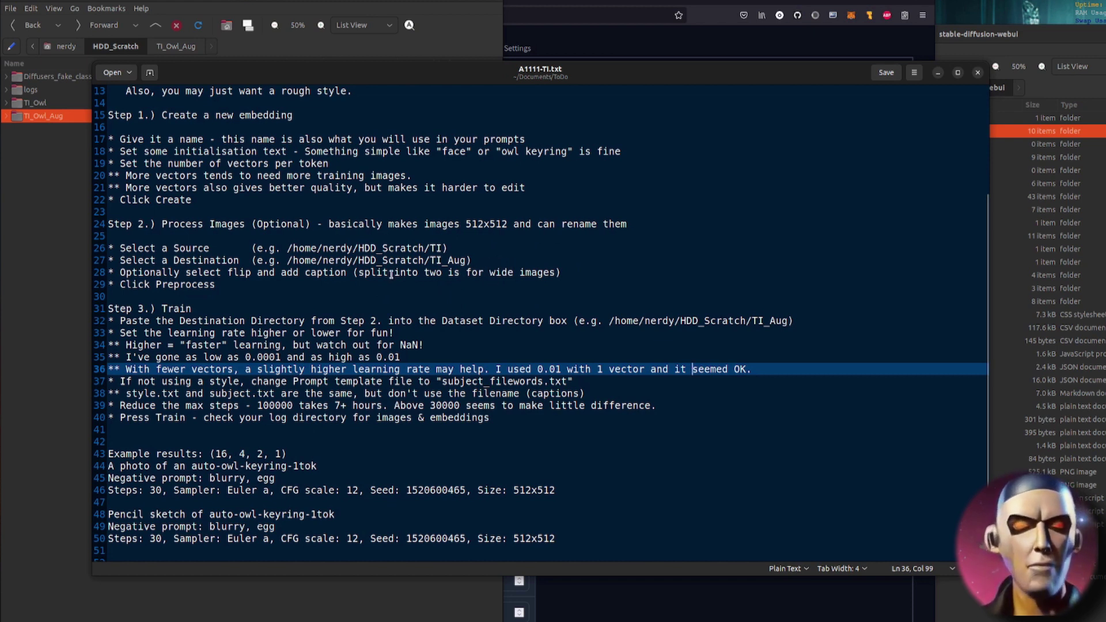
{"action": "left_click_drag", "start_coordinate": [389, 272], "coordinate": [497, 272]}
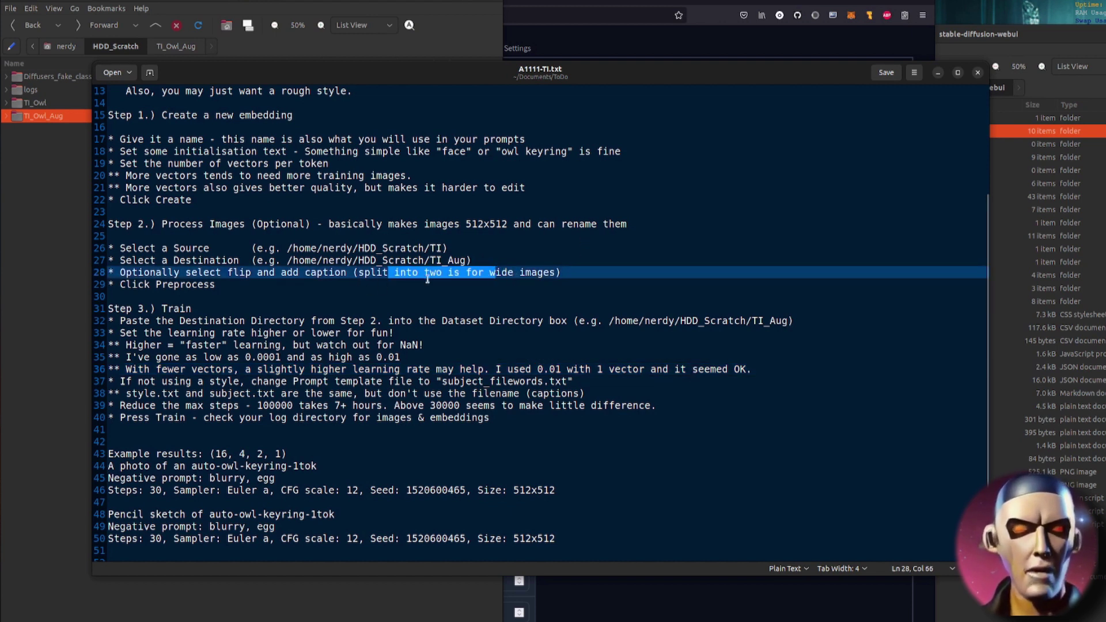
{"action": "double_click", "coordinate": [174, 309]}
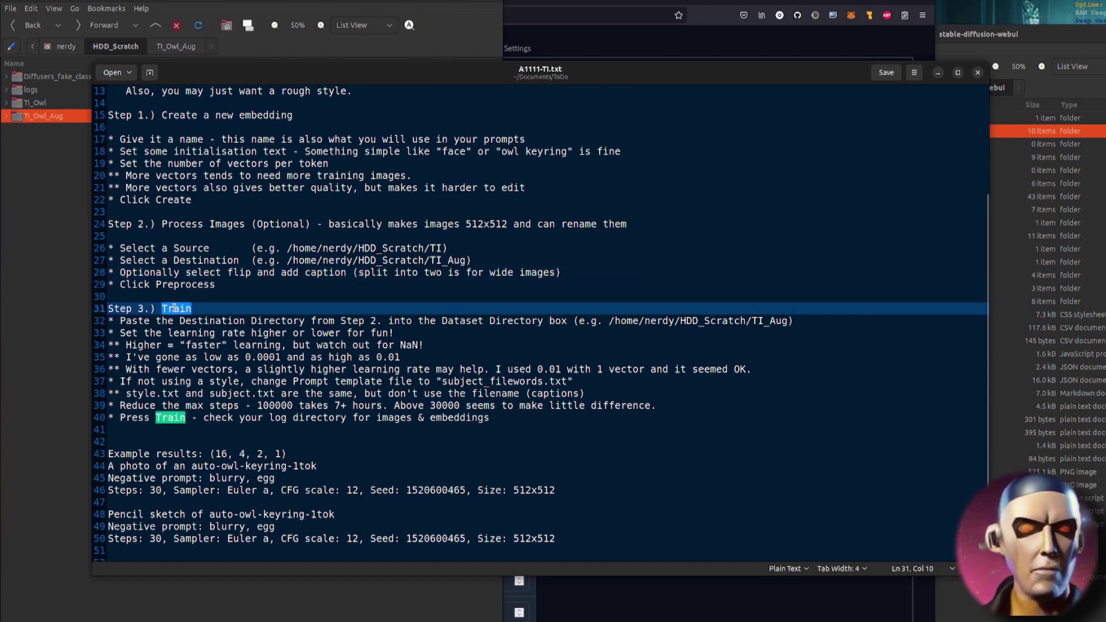
Choose the my-prompt-word embedding for training and change the learning rate to 0.01
{"action": "left_click", "coordinate": [707, 619]}
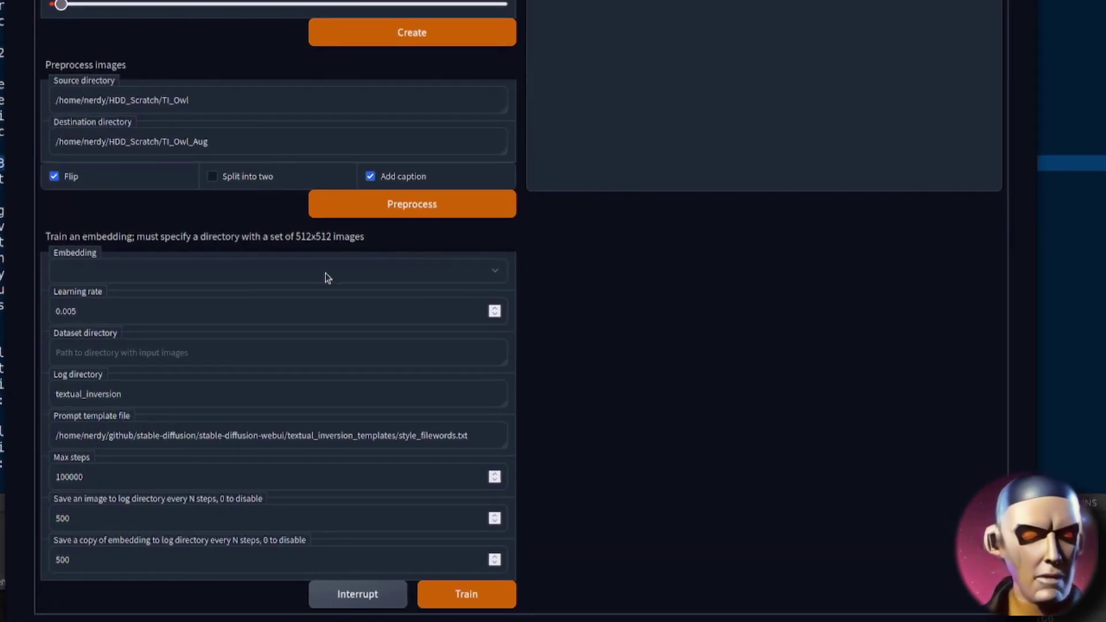
{"action": "left_click", "coordinate": [385, 276]}
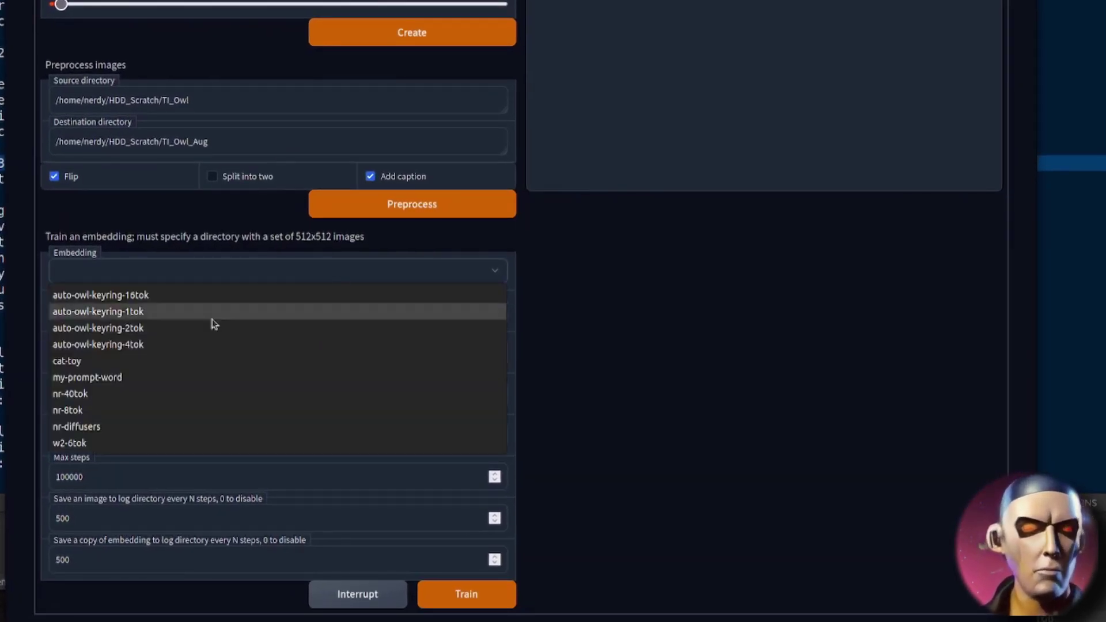
{"action": "left_click", "coordinate": [117, 382]}
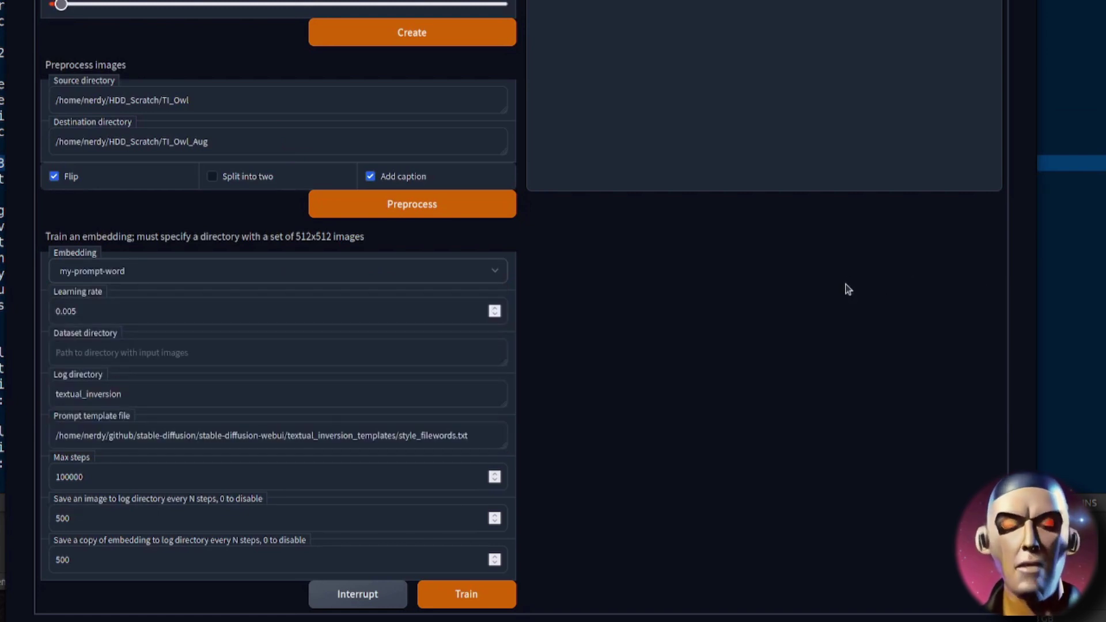
{"action": "left_click", "coordinate": [265, 315]}
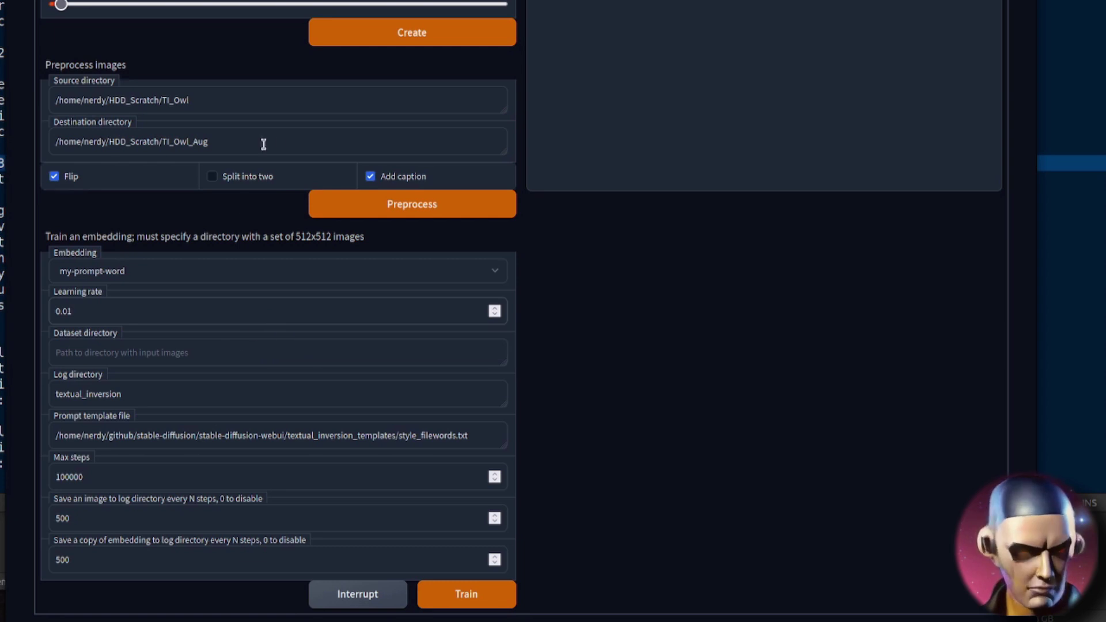
Put the /home/nerdy/HDD_Scratch/TI_Owl_Aug path into the Dataset directory field
{"action": "left_click_drag", "start_coordinate": [257, 144], "coordinate": [62, 110]}
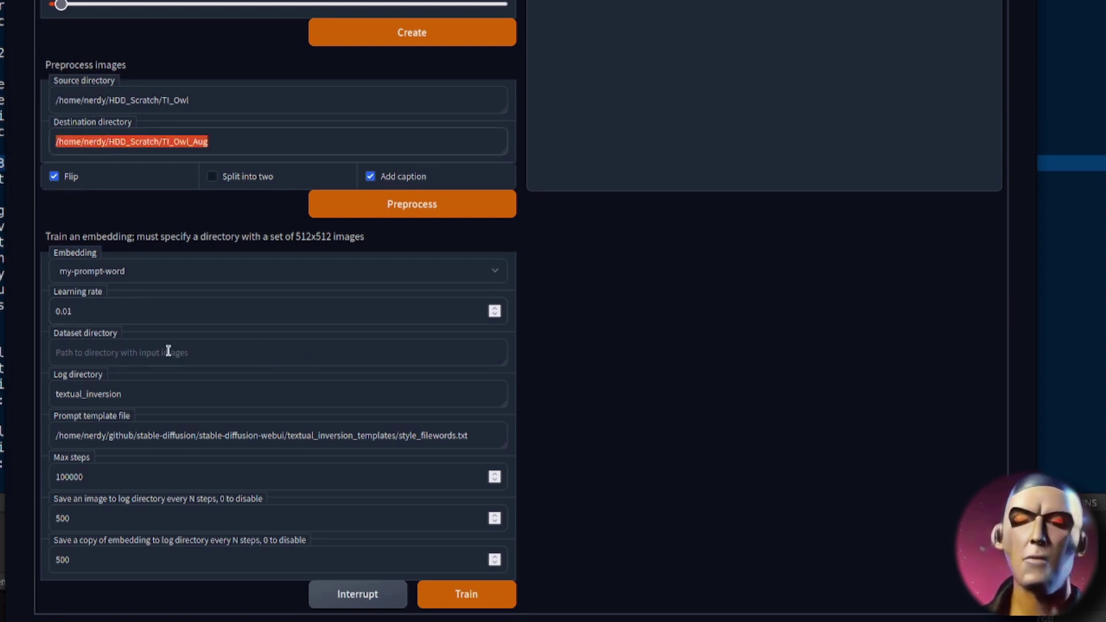
{"action": "type", "text": "/home/nerdy/HDD_Scratch/TI_Owl_Aug"}
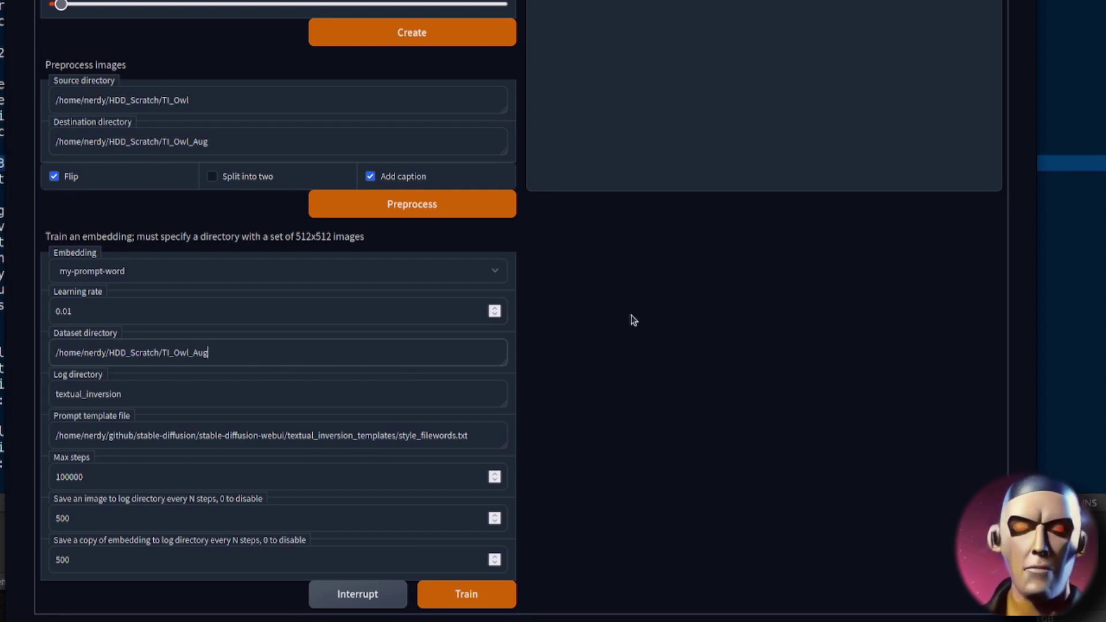
{"action": "left_click", "coordinate": [205, 398]}
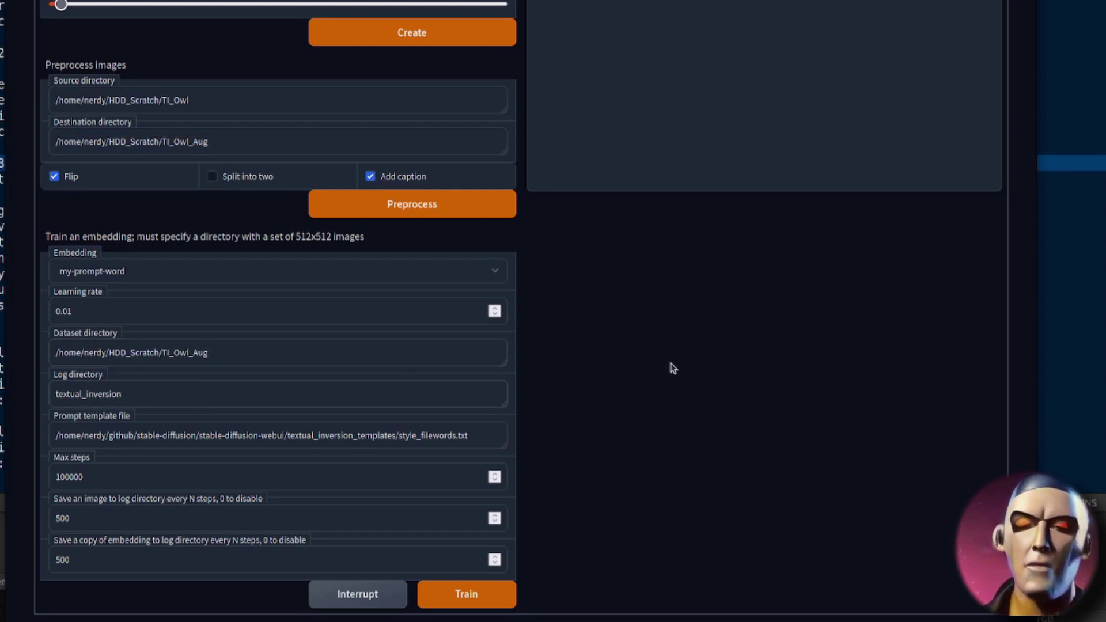
Check the notes' prompt template lines, marking 'filewords', then open the TI_Owl_Aug folder
{"action": "left_click", "coordinate": [252, 432]}
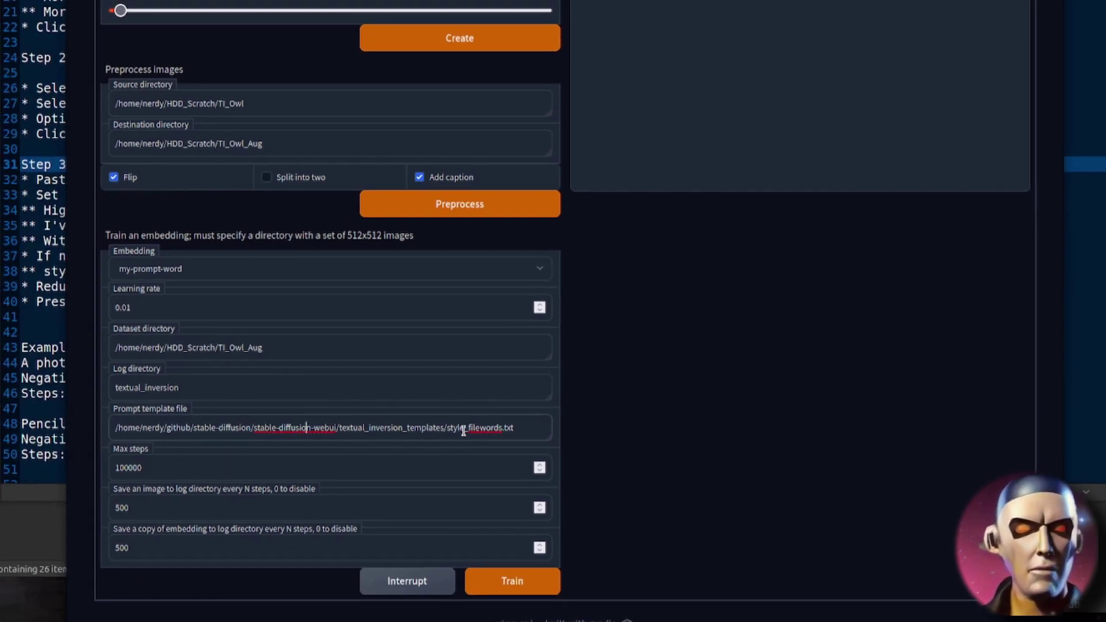
{"action": "left_click", "coordinate": [38, 255]}
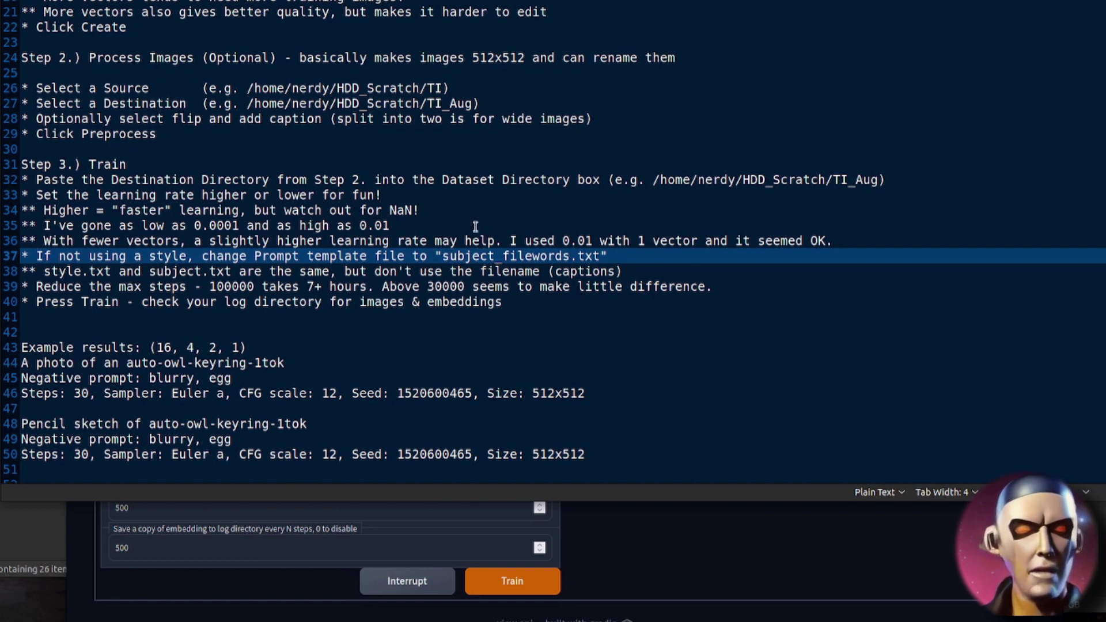
{"action": "left_click", "coordinate": [180, 271]}
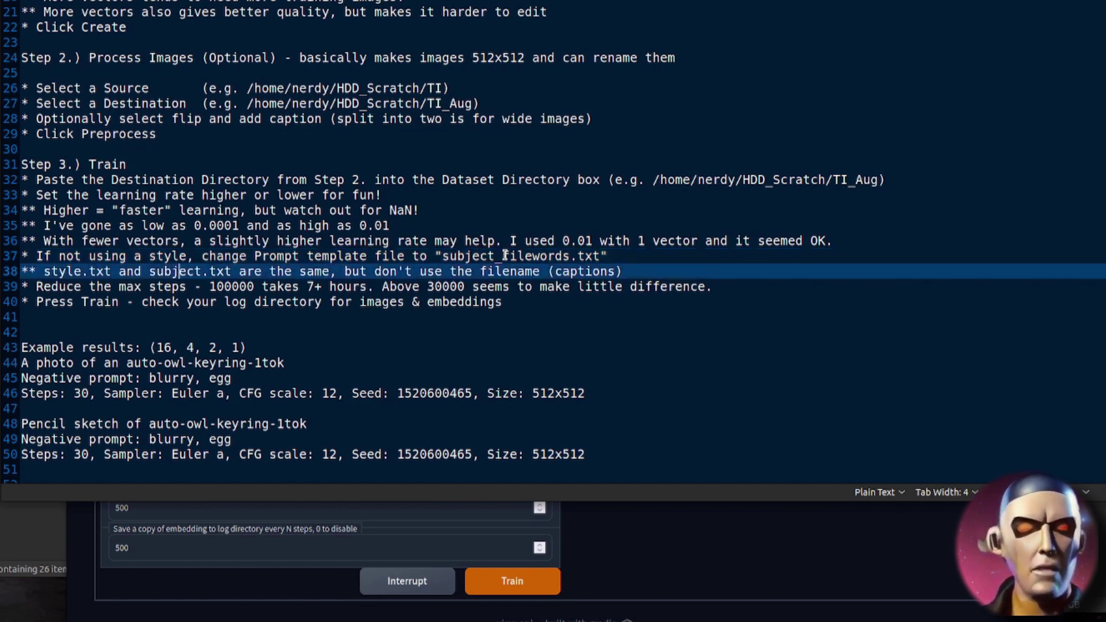
{"action": "left_click_drag", "start_coordinate": [503, 255], "coordinate": [569, 254]}
{"action": "left_click", "coordinate": [760, 528]}
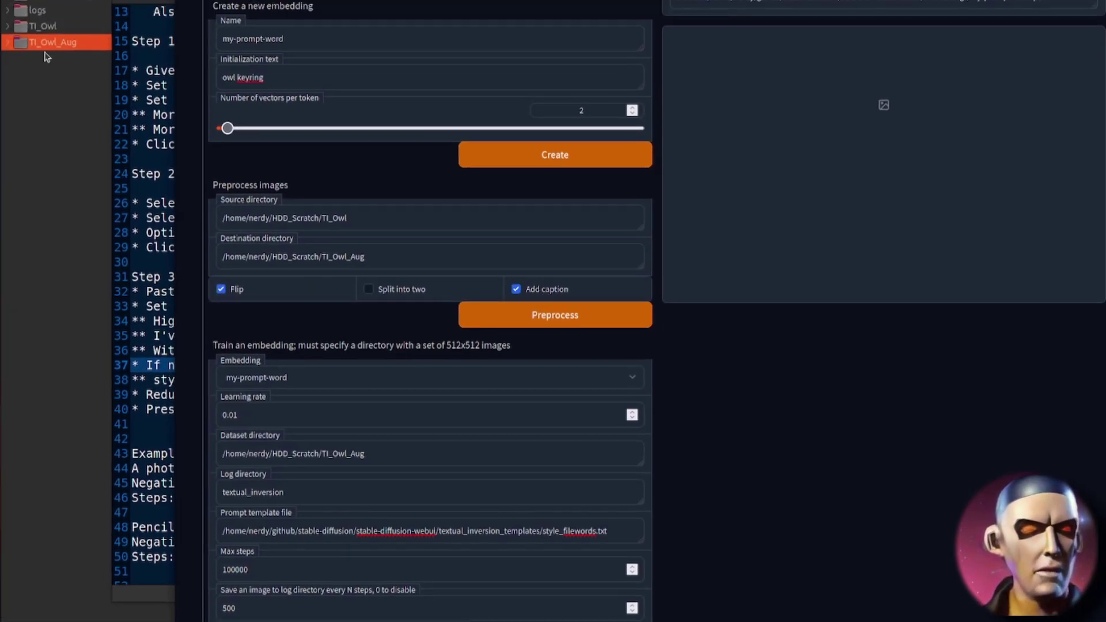
{"action": "double_click", "coordinate": [51, 42]}
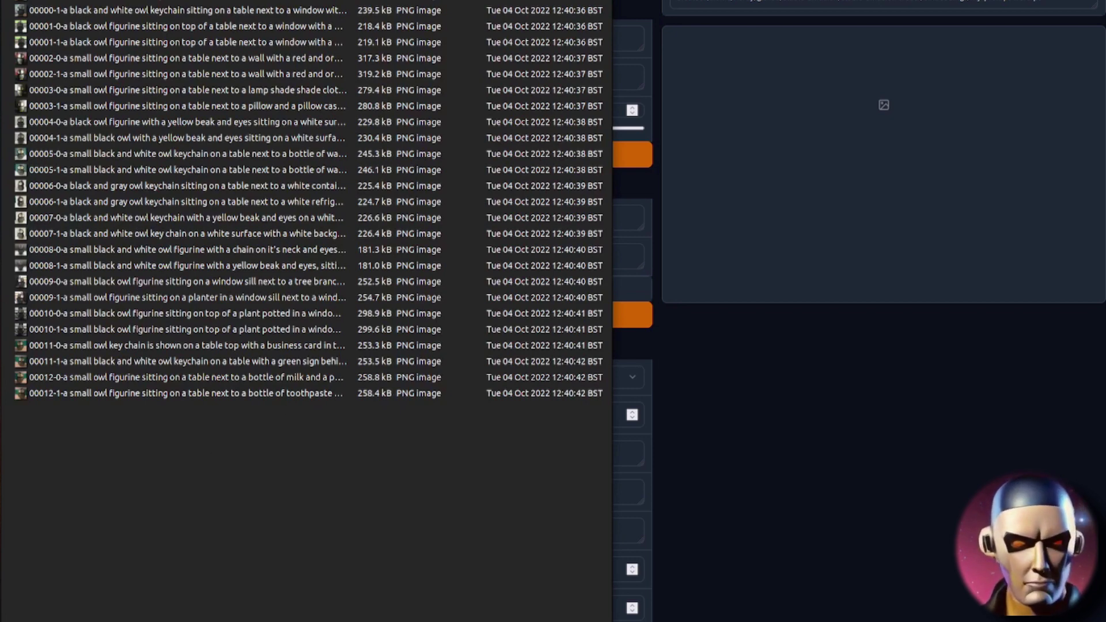
Replace 'style' with 'subject' in the template name, giving subject_filewords.txt, after checking the notes
{"action": "left_click", "coordinate": [743, 392]}
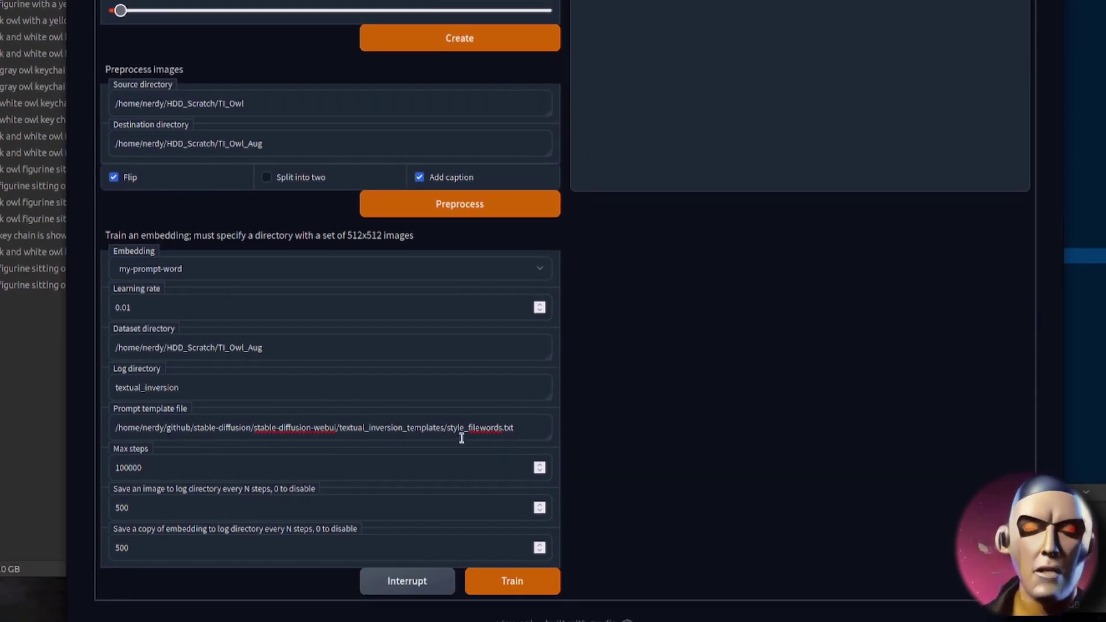
{"action": "double_click", "coordinate": [451, 427]}
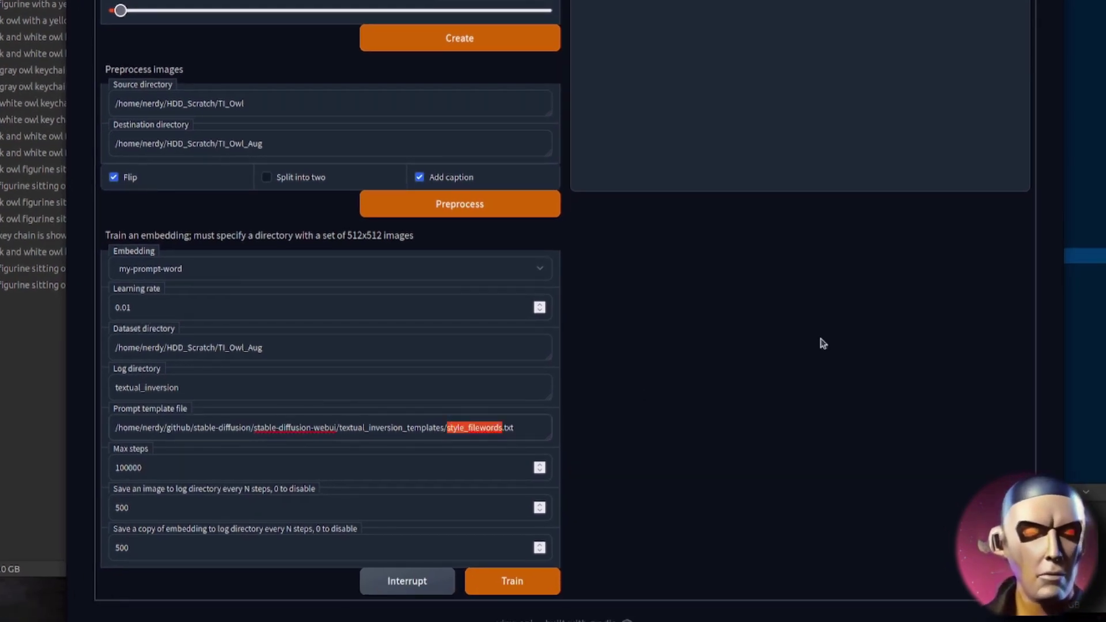
{"action": "left_click", "coordinate": [1078, 286]}
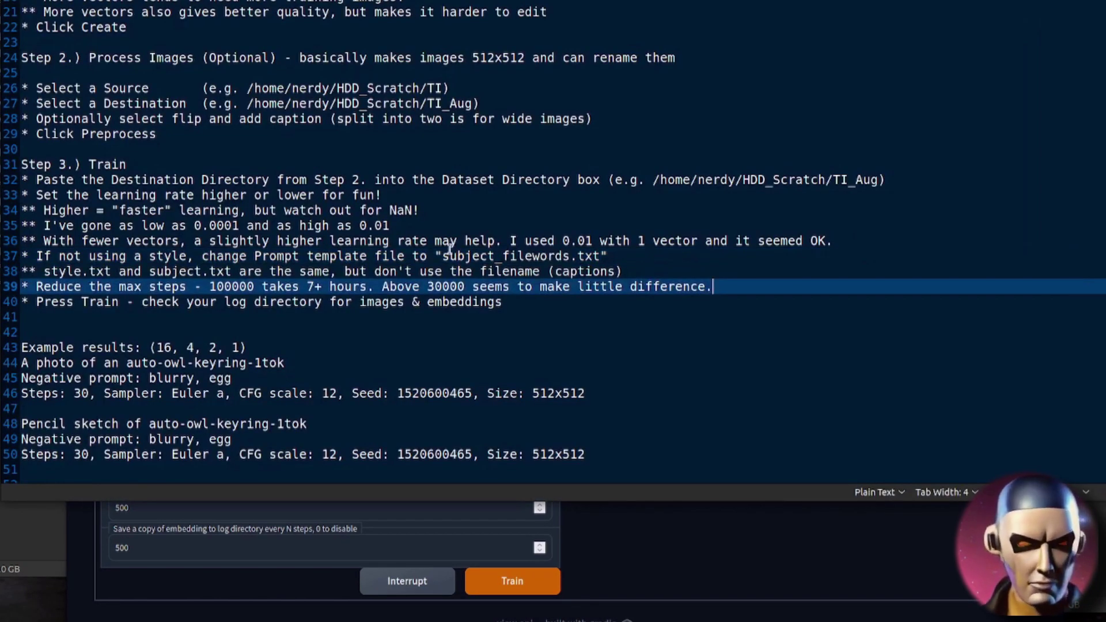
{"action": "left_click_drag", "start_coordinate": [442, 256], "coordinate": [494, 256]}
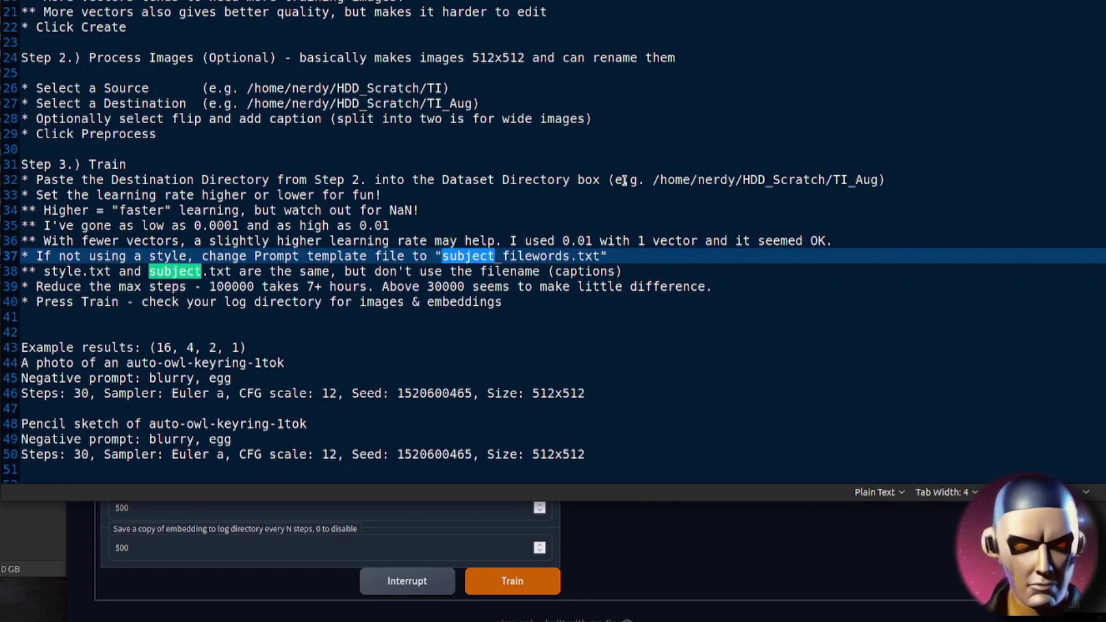
{"action": "left_click", "coordinate": [704, 557]}
{"action": "double_click", "coordinate": [453, 427]}
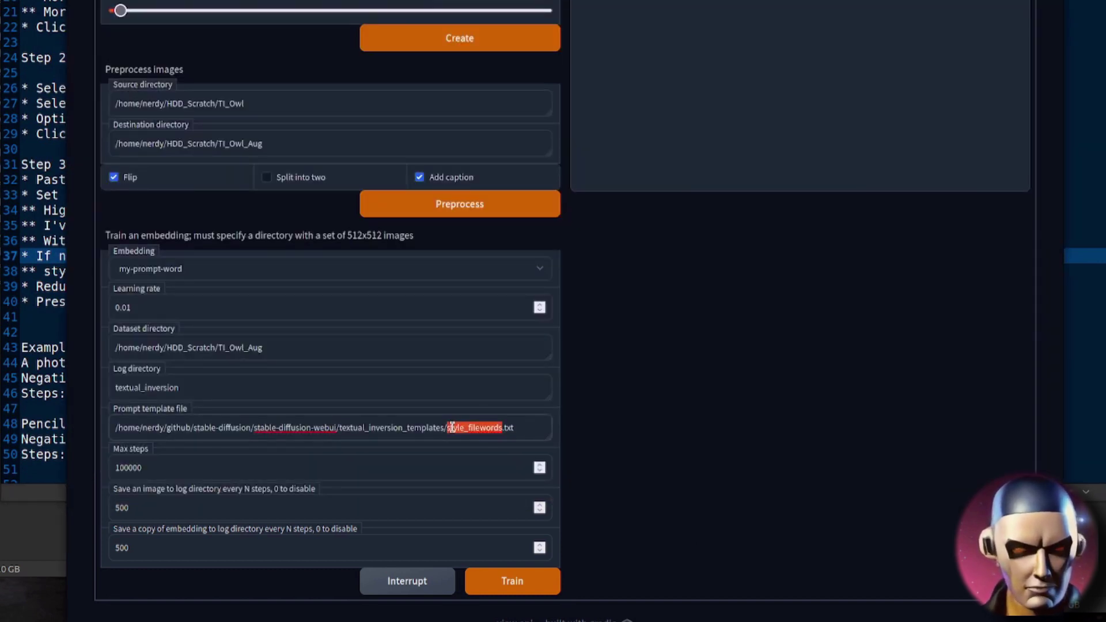
{"action": "left_click", "coordinate": [454, 425]}
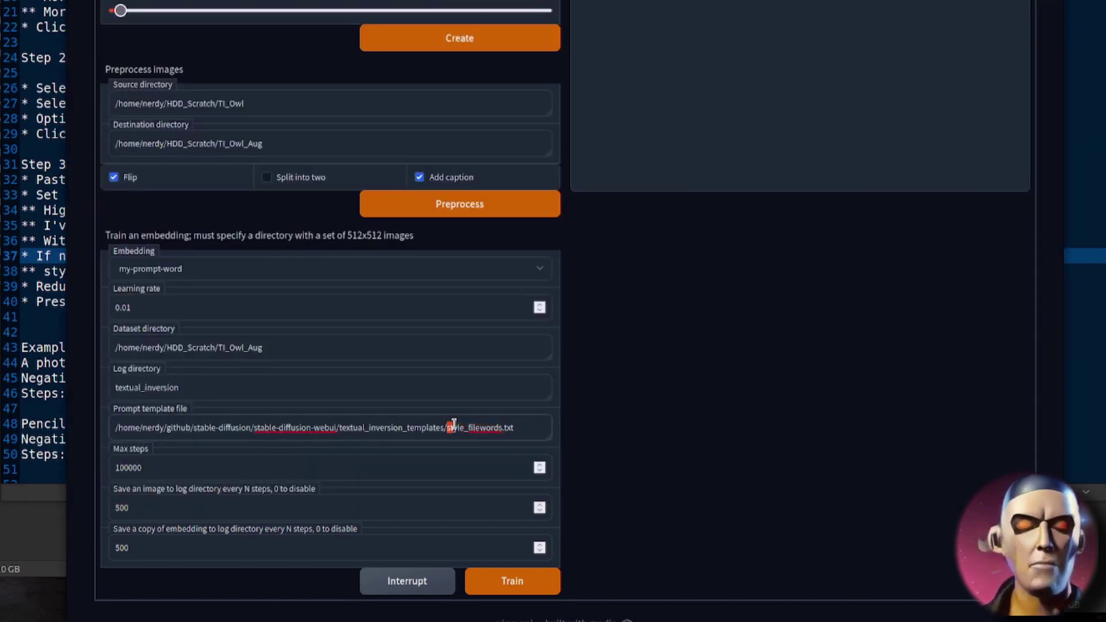
{"action": "type", "text": "subject"}
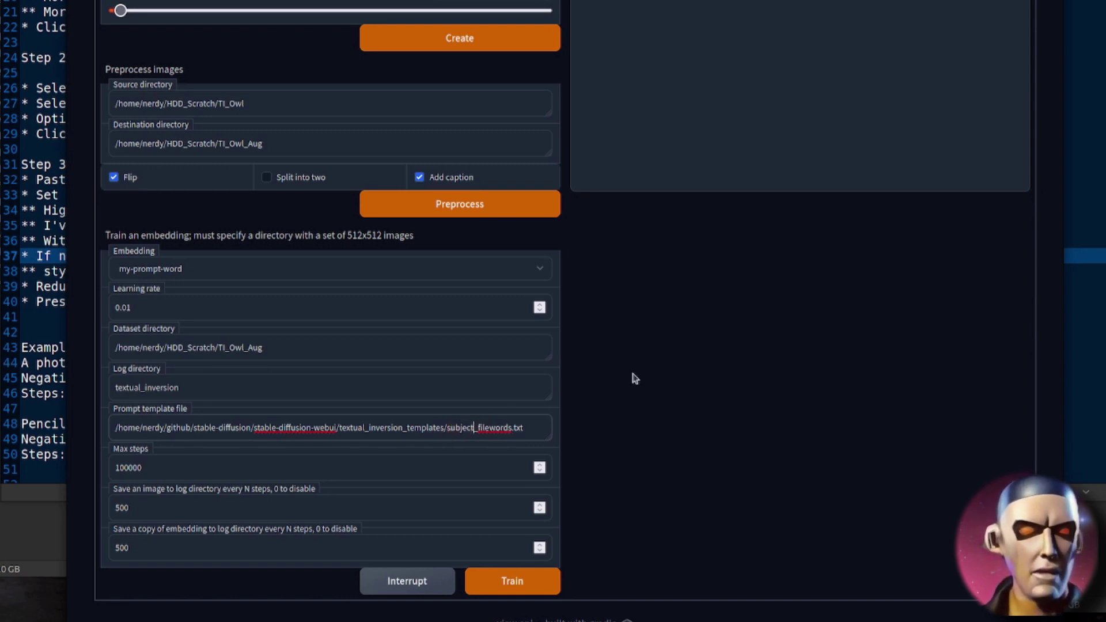
Replace the 100000 max steps with 15000, consulting the notes' 30000-step advice
{"action": "left_click_drag", "start_coordinate": [193, 462], "coordinate": [77, 467]}
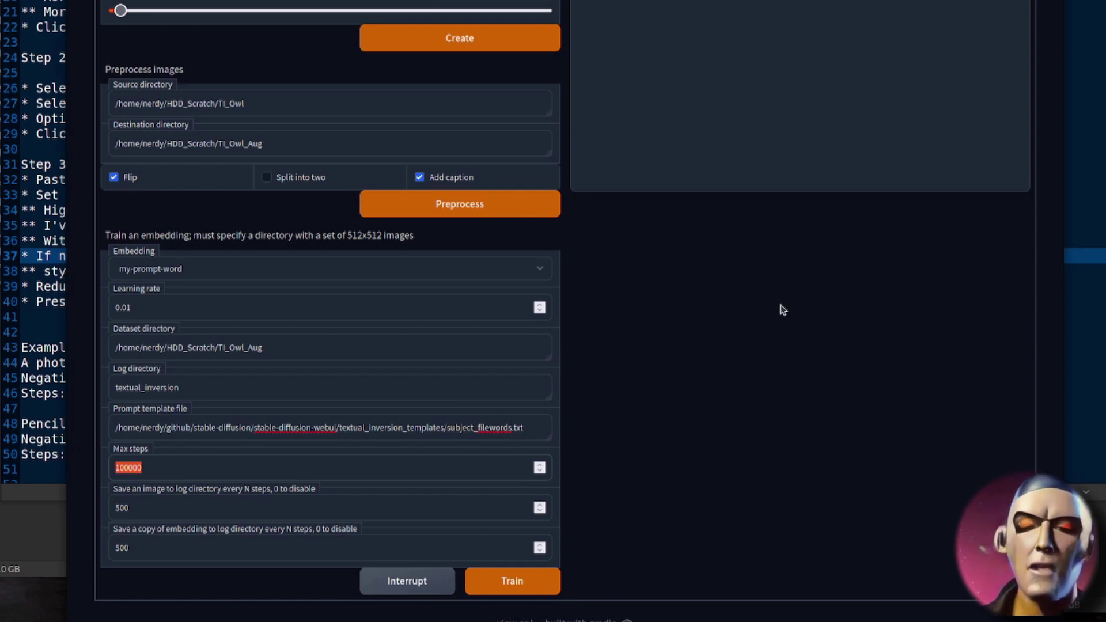
{"action": "type", "text": "1"}
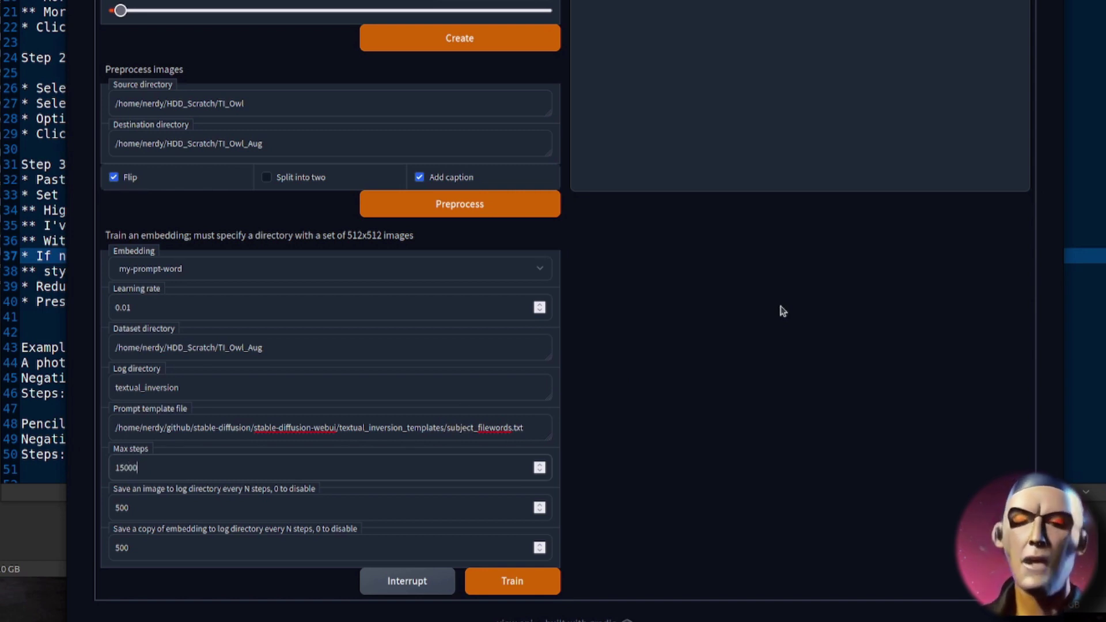
{"action": "left_click", "coordinate": [67, 257]}
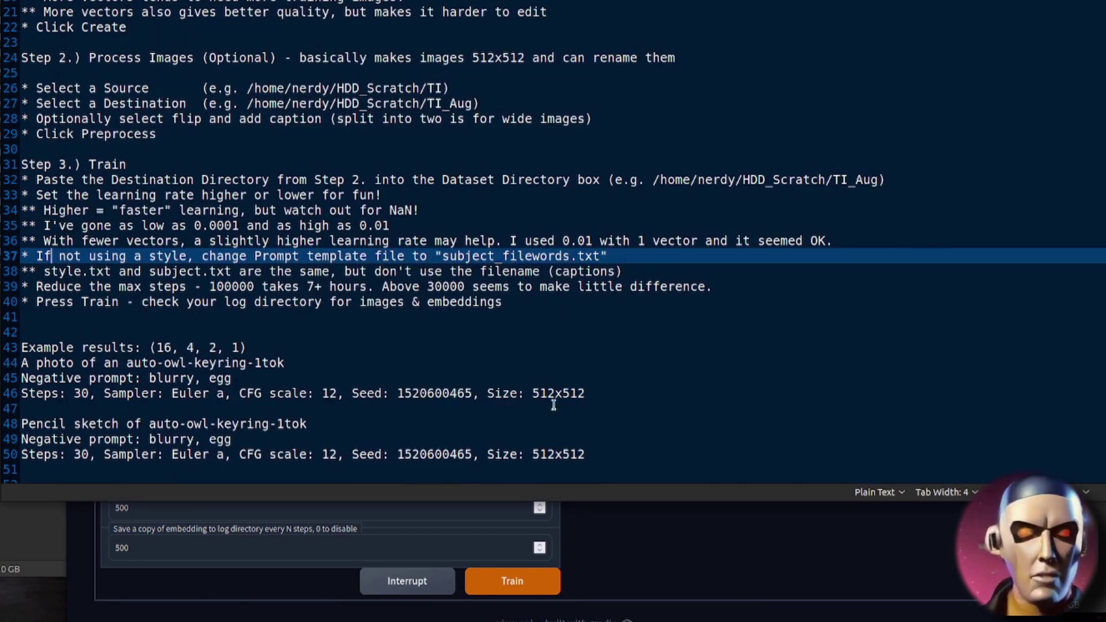
{"action": "left_click", "coordinate": [739, 553]}
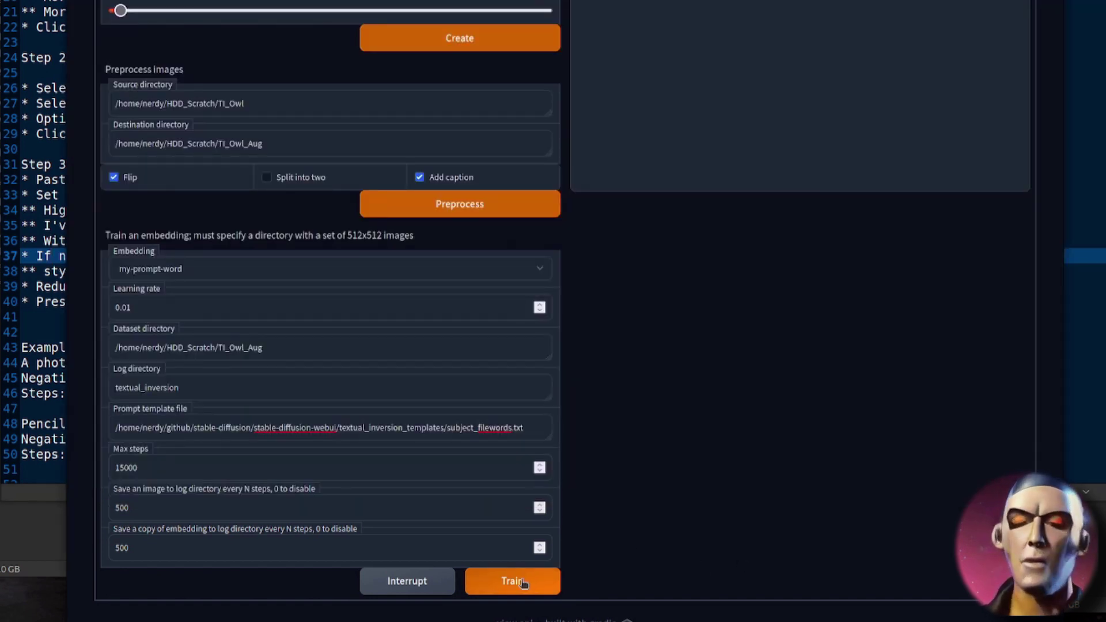
{"action": "left_click", "coordinate": [37, 289]}
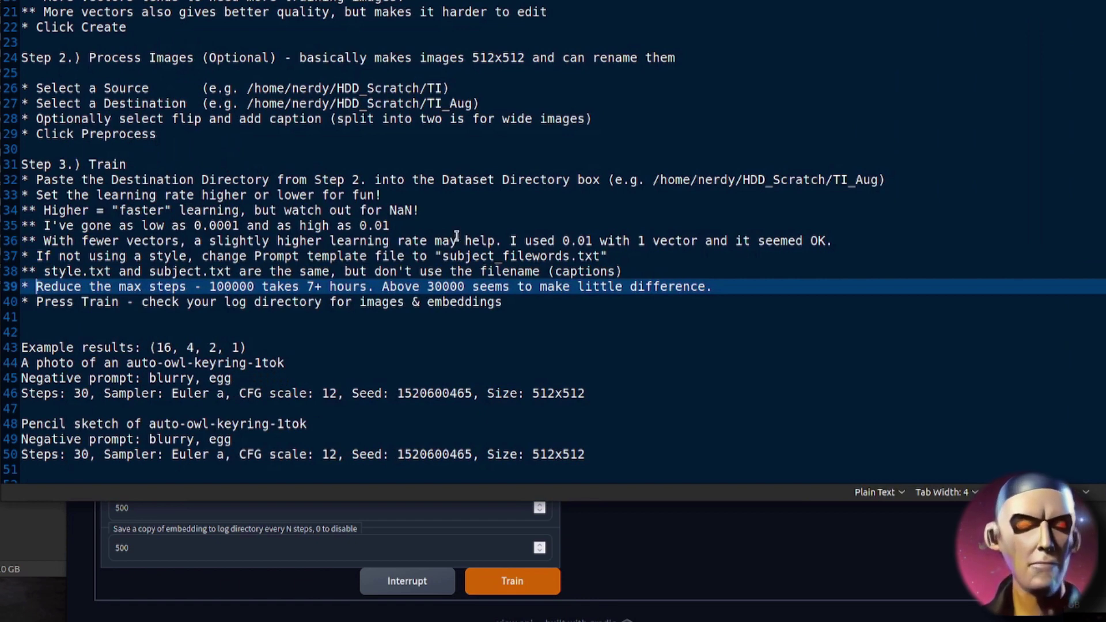
{"action": "left_click_drag", "start_coordinate": [425, 287], "coordinate": [461, 284]}
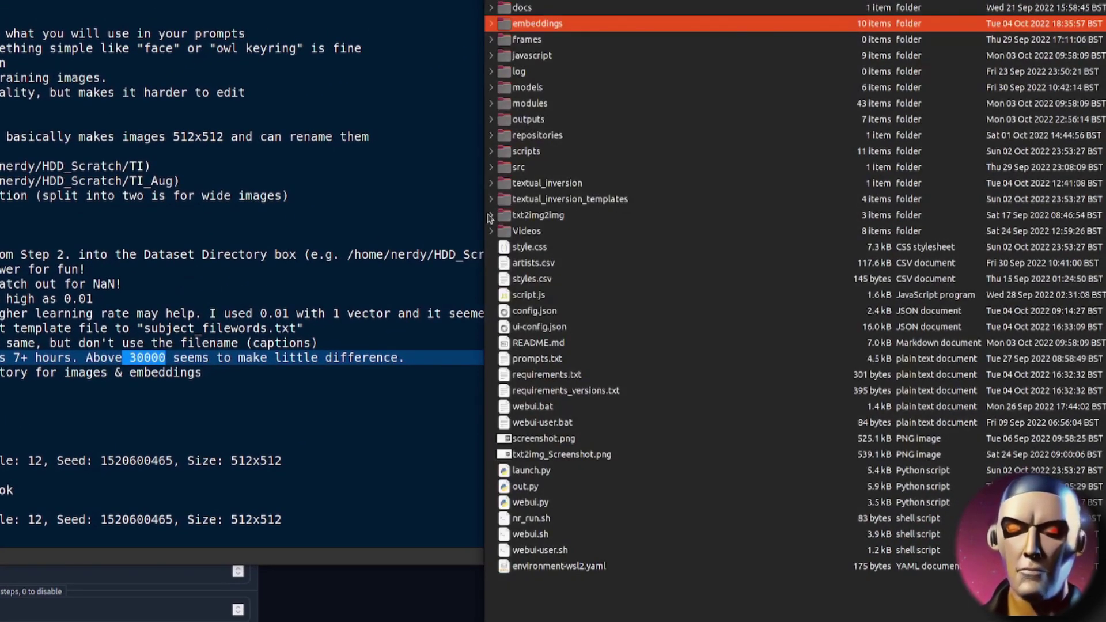
Expand textual_inversion > 2022-10-04 down to the auto-owl-keyring-16tok images folder
{"action": "left_click", "coordinate": [492, 183]}
{"action": "left_click", "coordinate": [502, 199]}
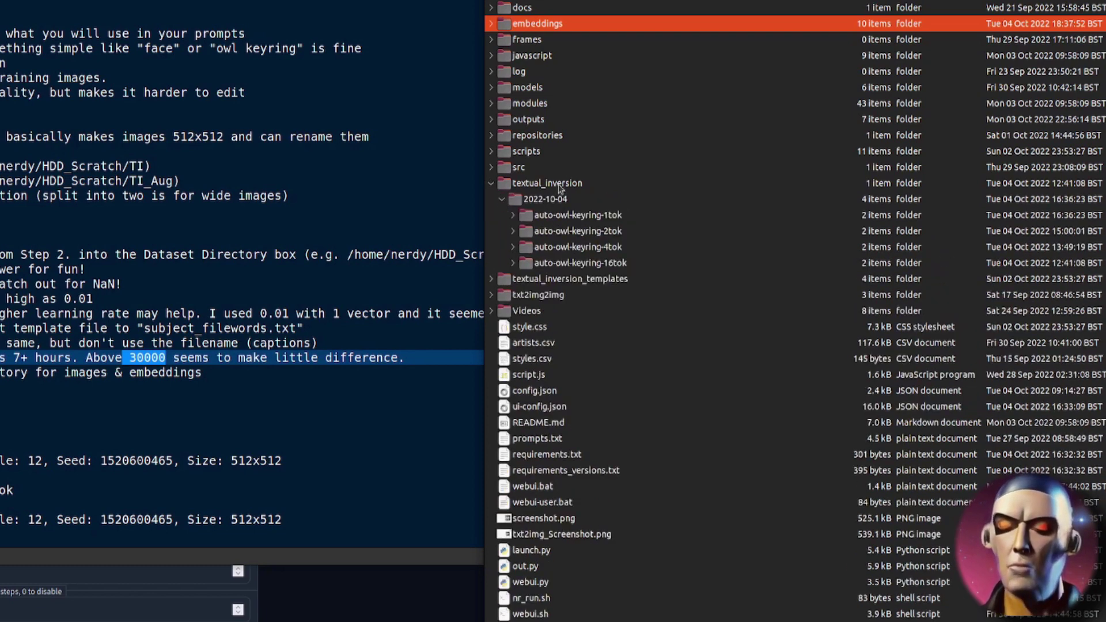
{"action": "left_click", "coordinate": [585, 218]}
{"action": "left_click", "coordinate": [591, 233]}
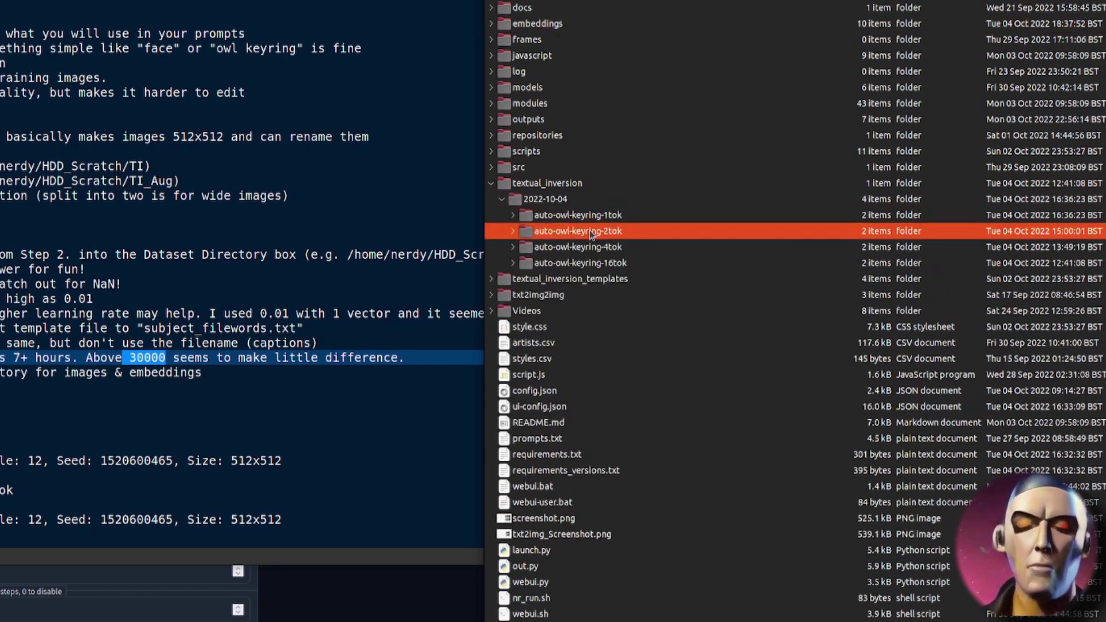
{"action": "left_click", "coordinate": [595, 249]}
{"action": "left_click", "coordinate": [585, 267]}
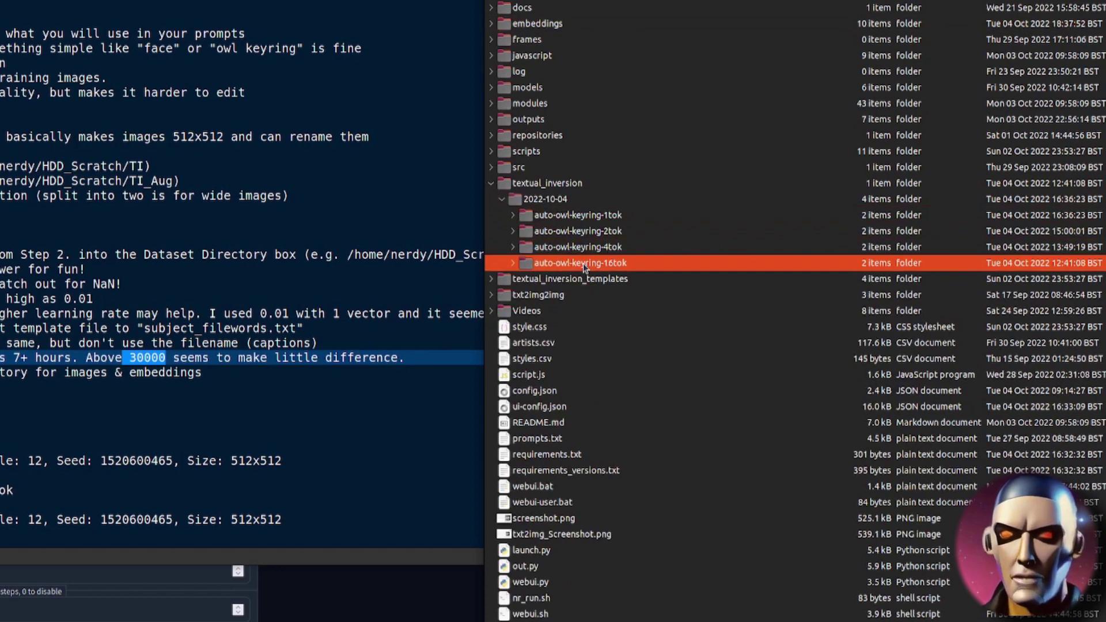
{"action": "left_click", "coordinate": [513, 263]}
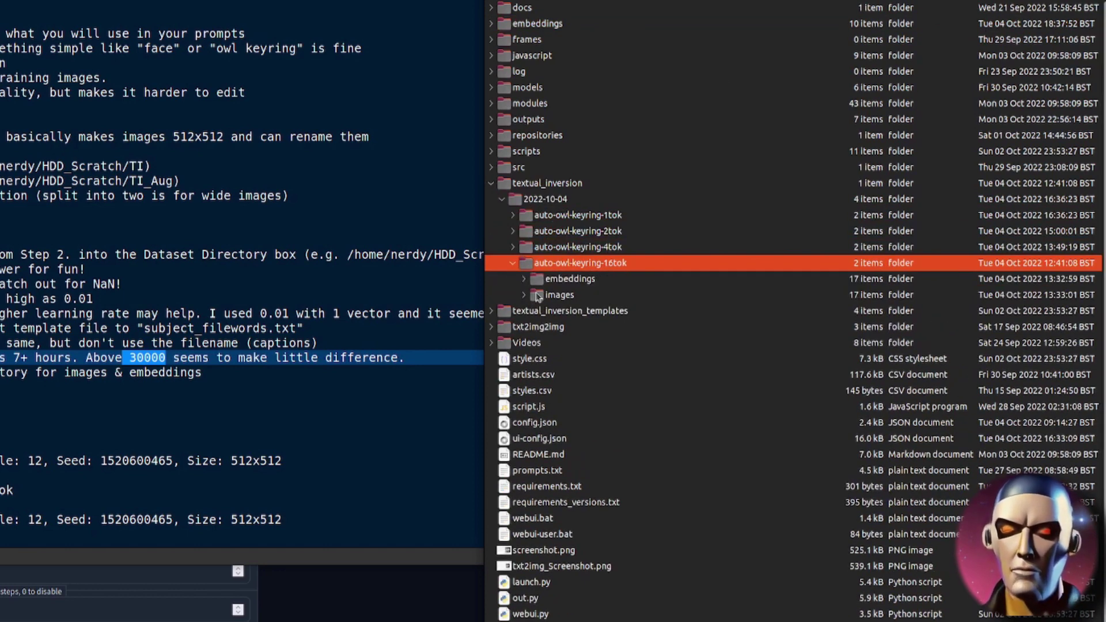
{"action": "left_click", "coordinate": [525, 295]}
Browse the 16tok preview images from 500.png, ending on the 7000-step owl
{"action": "double_click", "coordinate": [613, 312]}
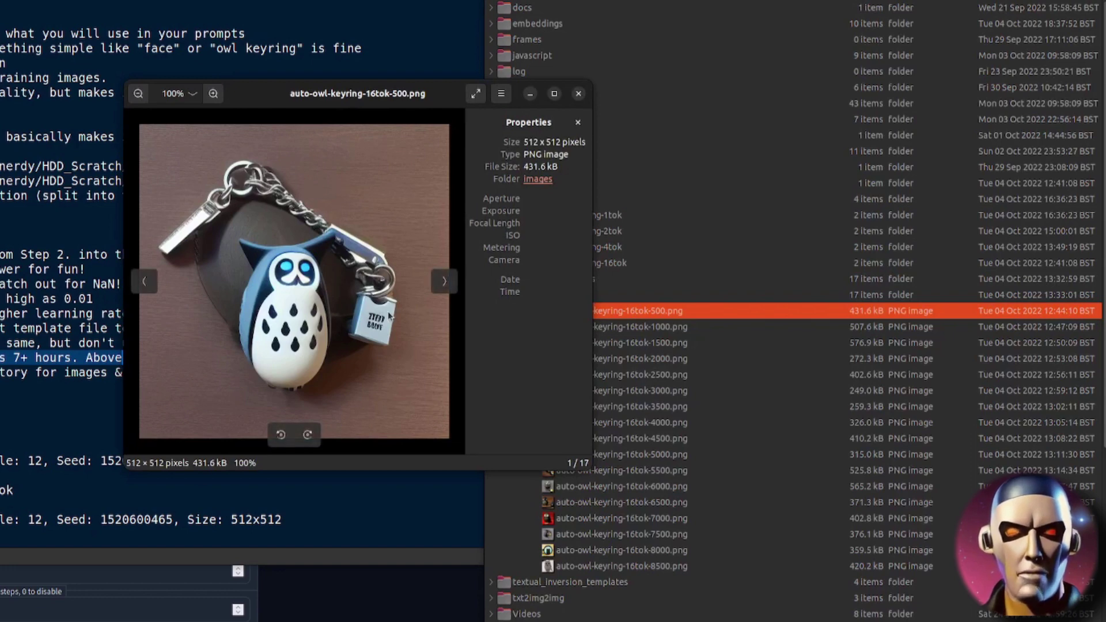
{"action": "key", "text": "Right"}
{"action": "key", "text": "Right"}
{"action": "key", "text": "Right"}
{"action": "key", "text": "Right"}
{"action": "key", "text": "Right"}
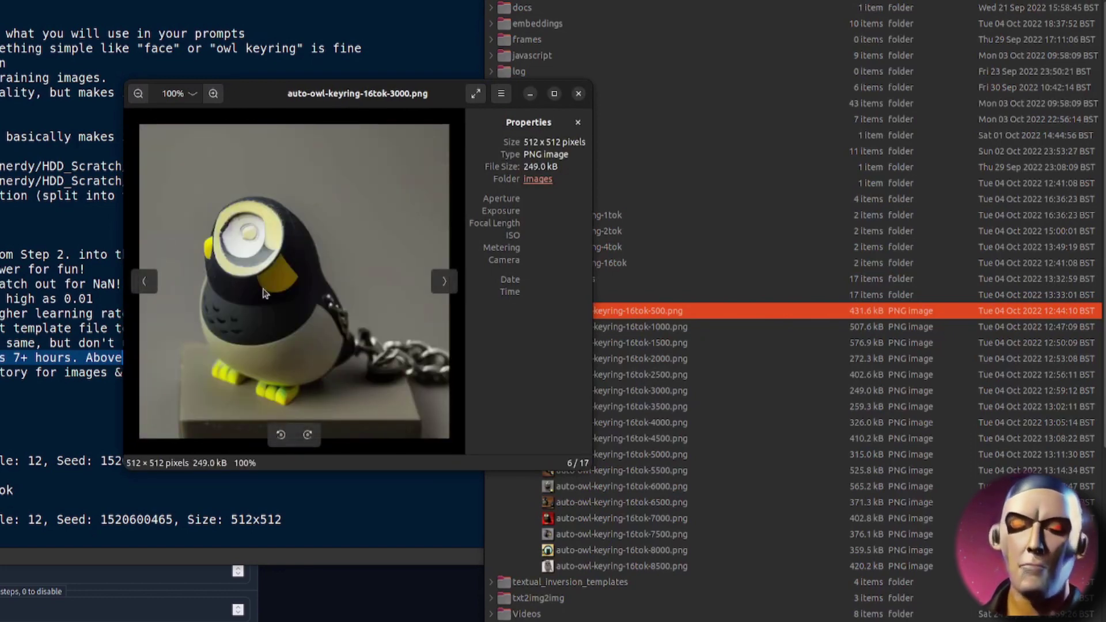
{"action": "key", "text": "Right"}
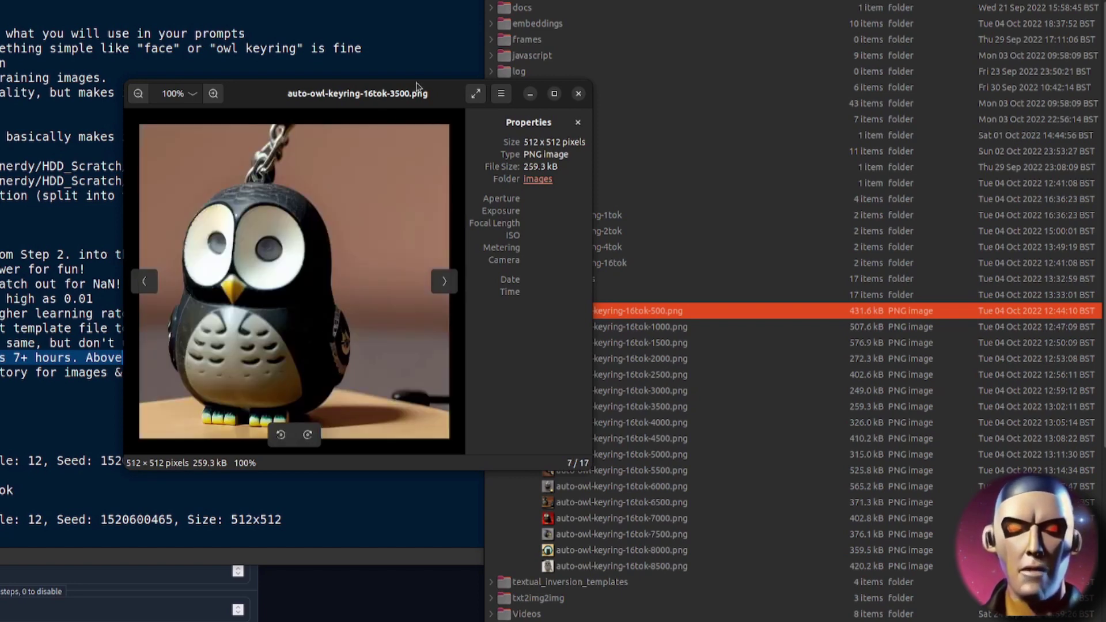
{"action": "key", "text": "Right"}
{"action": "key", "text": "Right"}
{"action": "key", "text": "Right"}
{"action": "key", "text": "Right"}
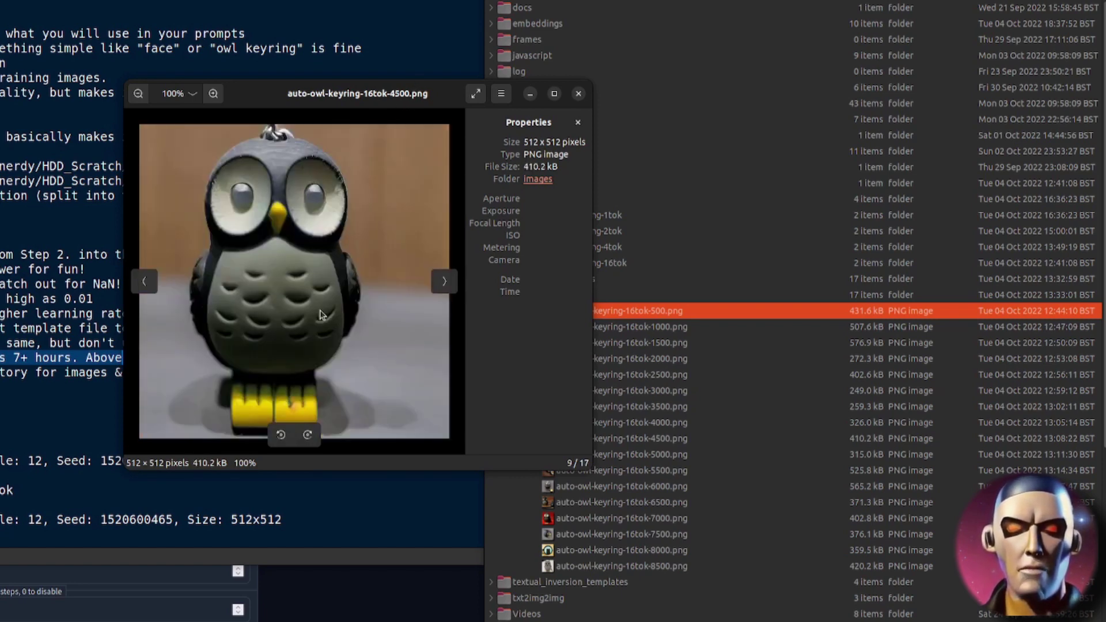
{"action": "key", "text": "Right"}
{"action": "key", "text": "Right"}
{"action": "key", "text": "Right"}
{"action": "key", "text": "Right"}
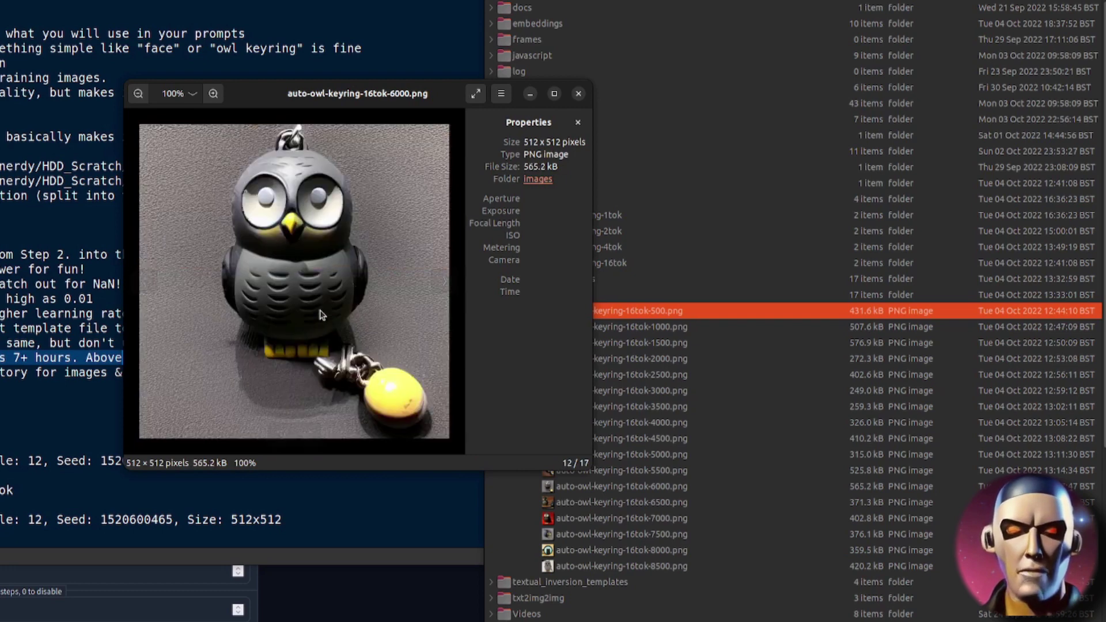
{"action": "key", "text": "Right"}
{"action": "key", "text": "Right"}
{"action": "key", "text": "Right"}
{"action": "key", "text": "Left"}
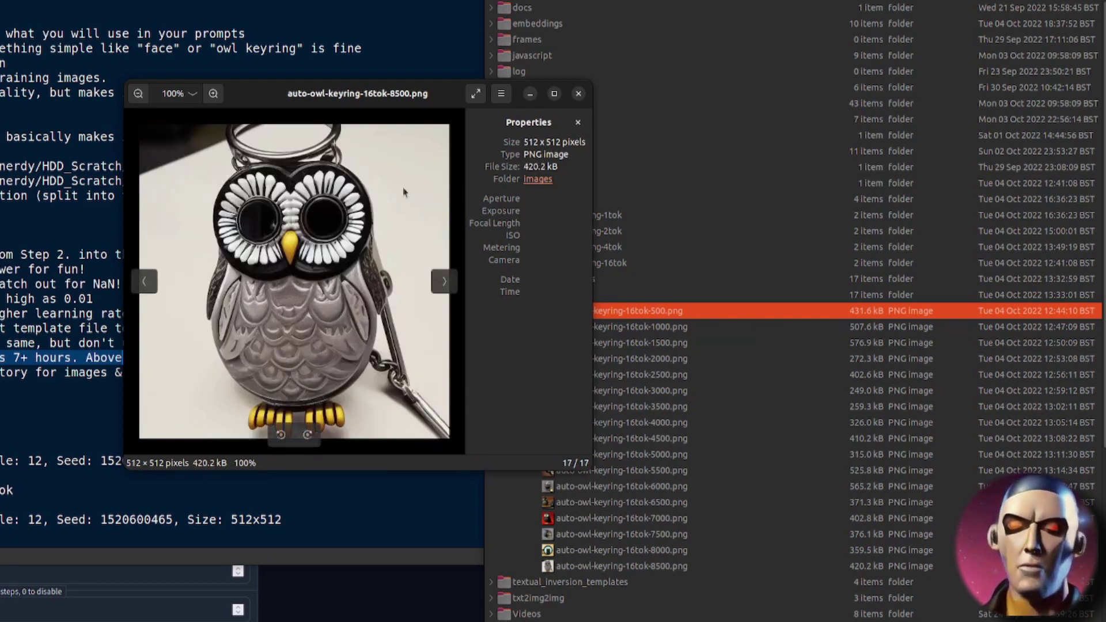
{"action": "key", "text": "Left"}
{"action": "key", "text": "Left"}
{"action": "key", "text": "Left"}
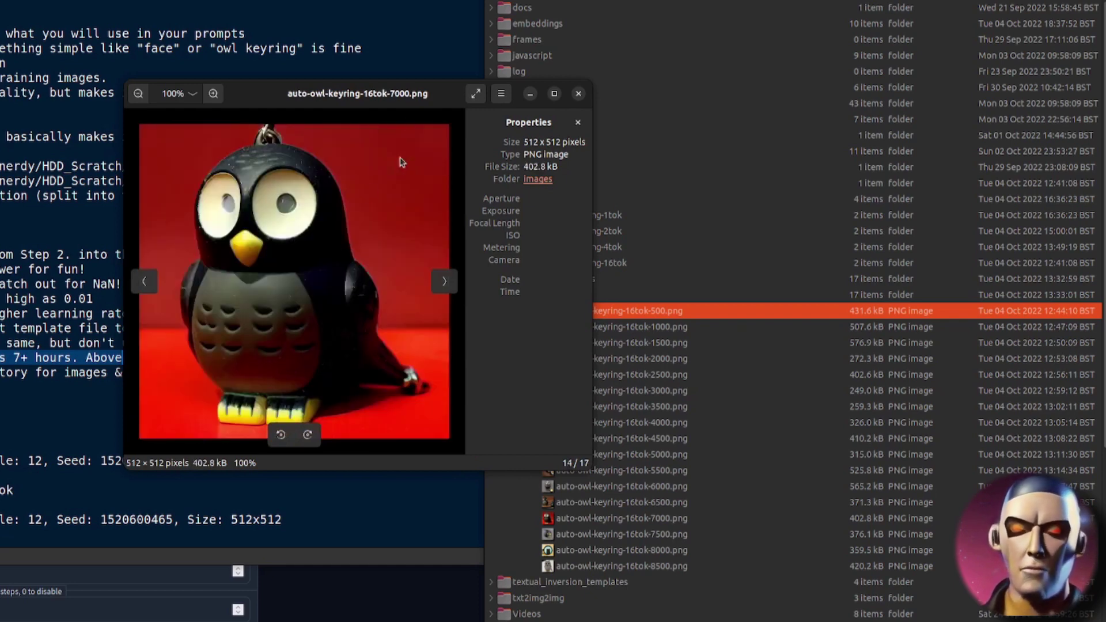
Close the image viewer, collapse auto-owl-keyring-16tok, and expand the auto-owl-keyring-4tok images folder
{"action": "left_click", "coordinate": [579, 94]}
{"action": "left_click", "coordinate": [523, 279]}
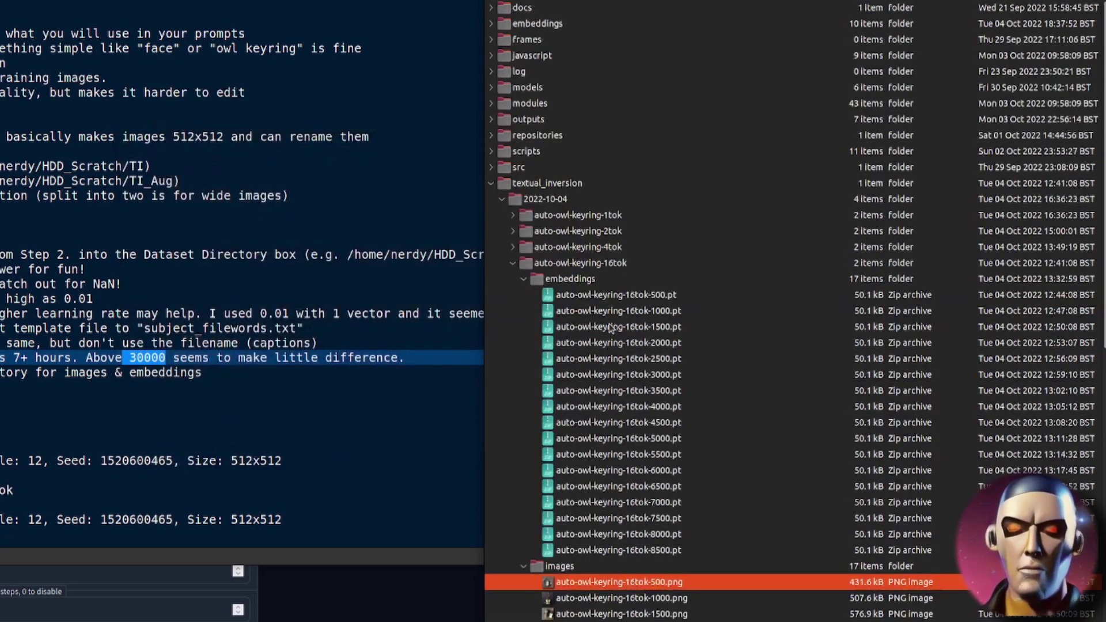
{"action": "left_click", "coordinate": [525, 283]}
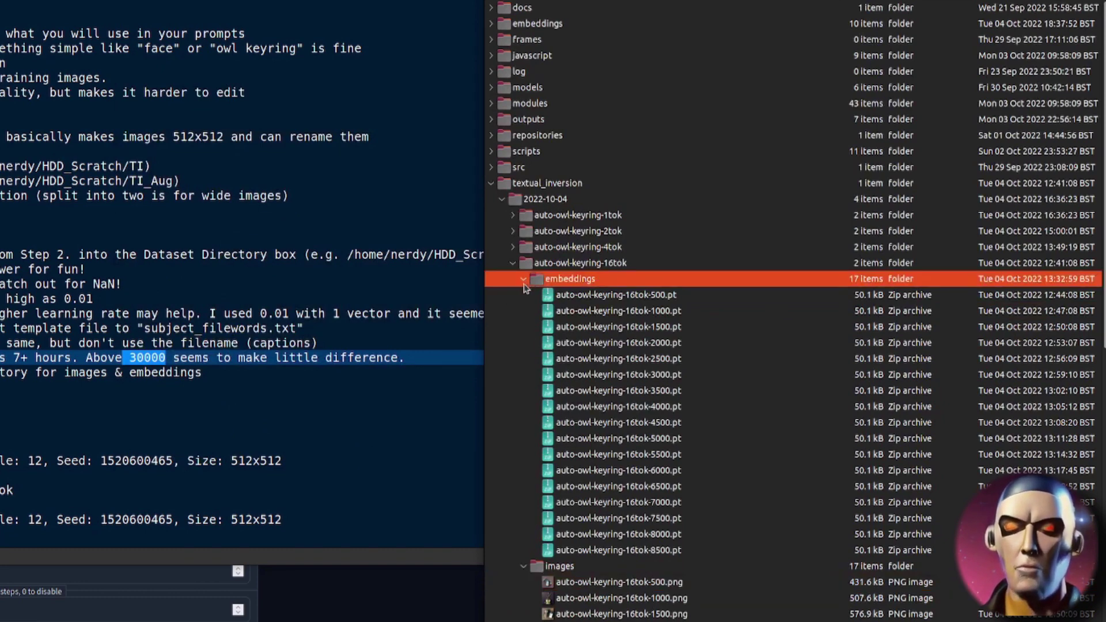
{"action": "left_click", "coordinate": [523, 280]}
{"action": "left_click", "coordinate": [513, 264]}
{"action": "left_click", "coordinate": [513, 248]}
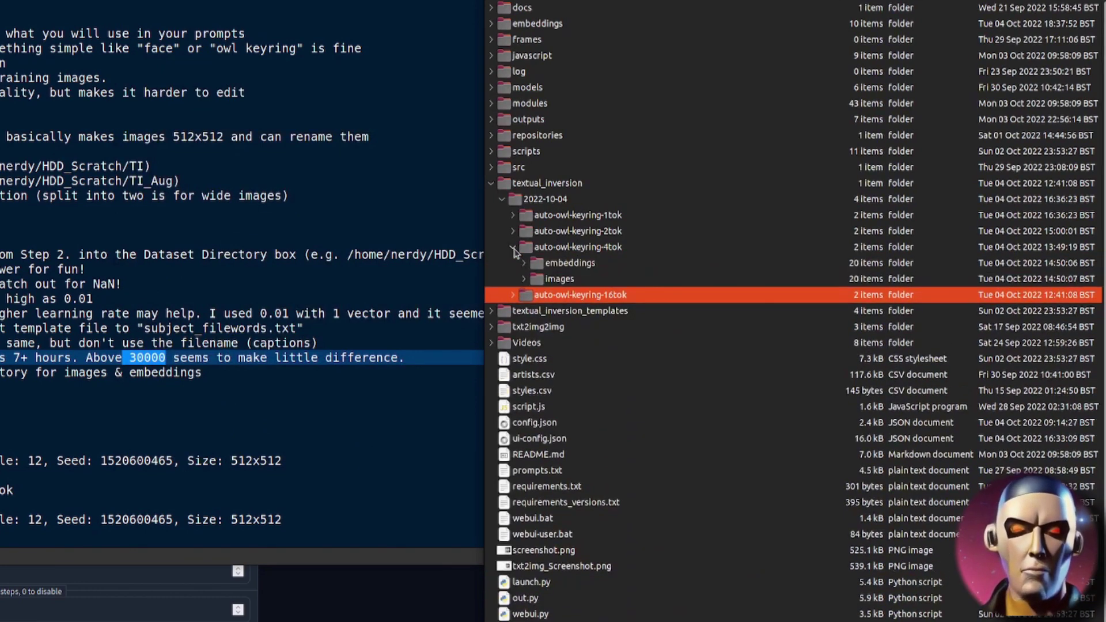
{"action": "left_click", "coordinate": [524, 279]}
Page through the 4tok previews from 500.png to 9500 and back, then collapse the 4tok folder
{"action": "double_click", "coordinate": [579, 295]}
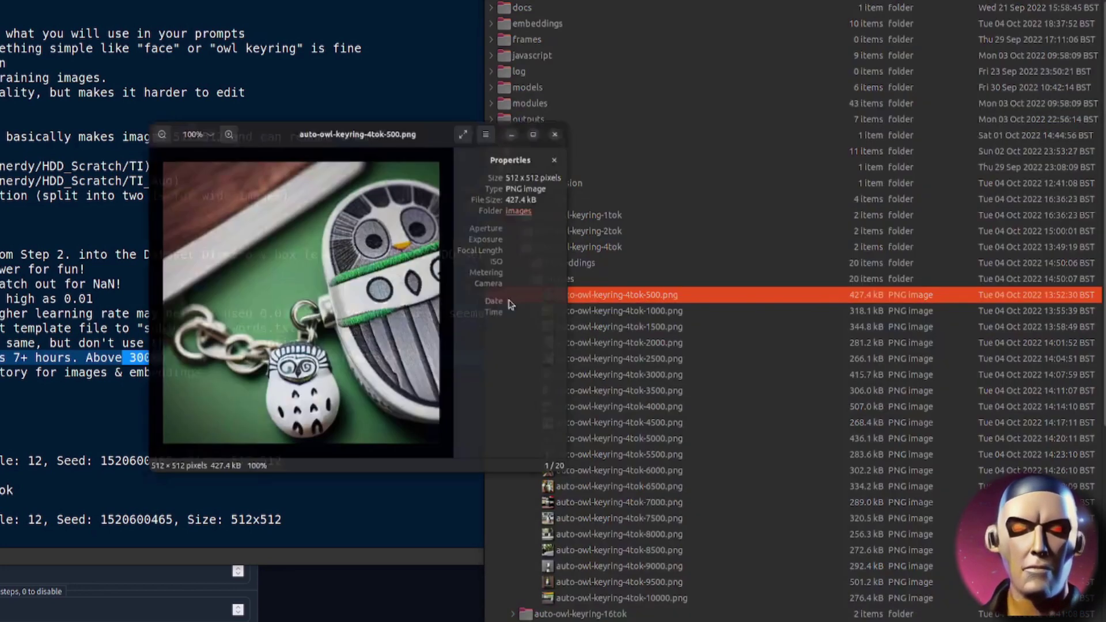
{"action": "key", "text": "Right"}
{"action": "key", "text": "Right"}
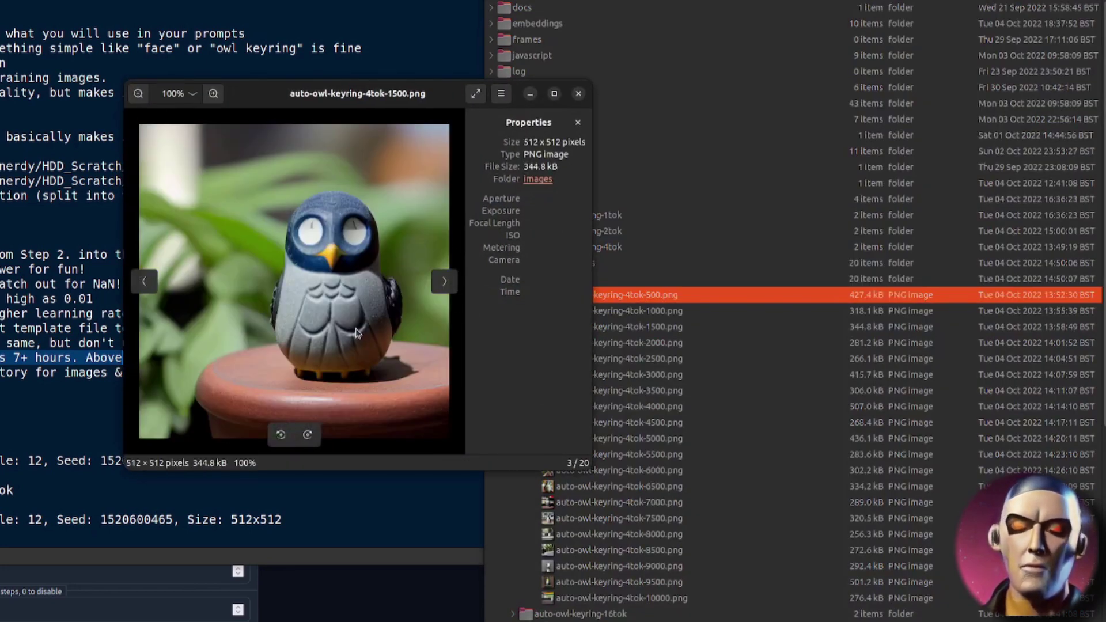
{"action": "key", "text": "Right"}
{"action": "key", "text": "Right"}
{"action": "key", "text": "Right"}
{"action": "key", "text": "Right"}
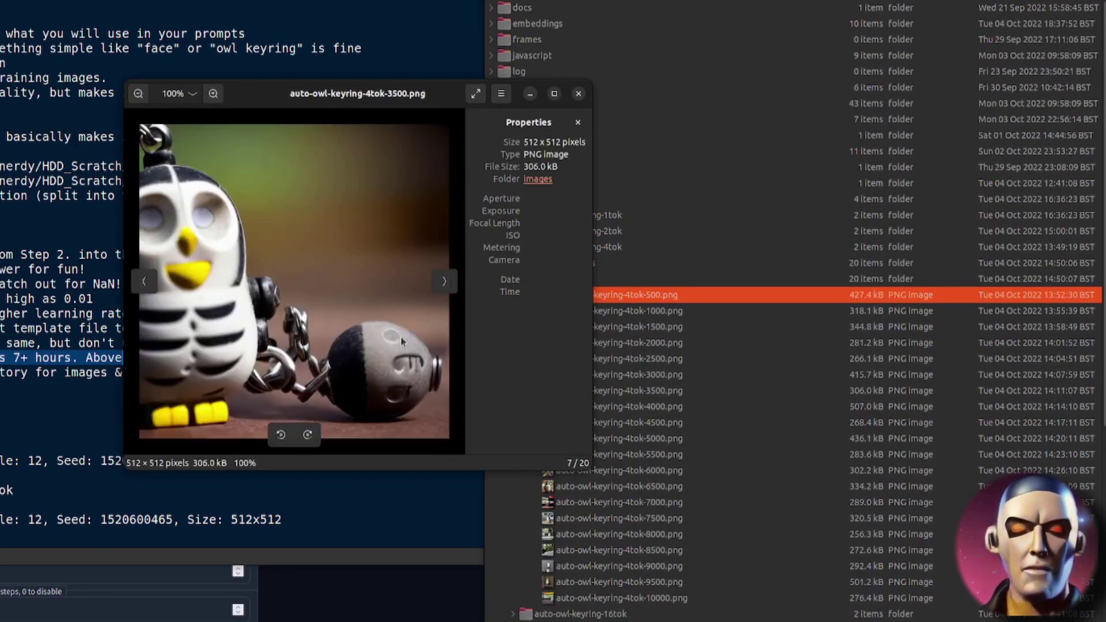
{"action": "key", "text": "Right"}
{"action": "key", "text": "Right"}
{"action": "key", "text": "Right"}
{"action": "key", "text": "Right"}
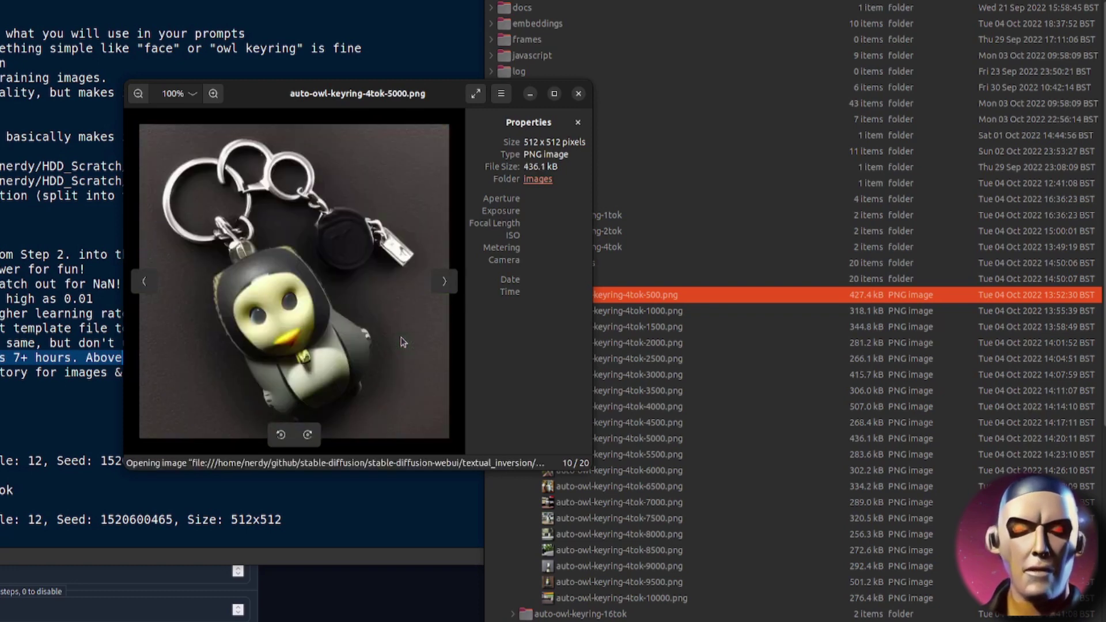
{"action": "key", "text": "Right"}
{"action": "key", "text": "Right"}
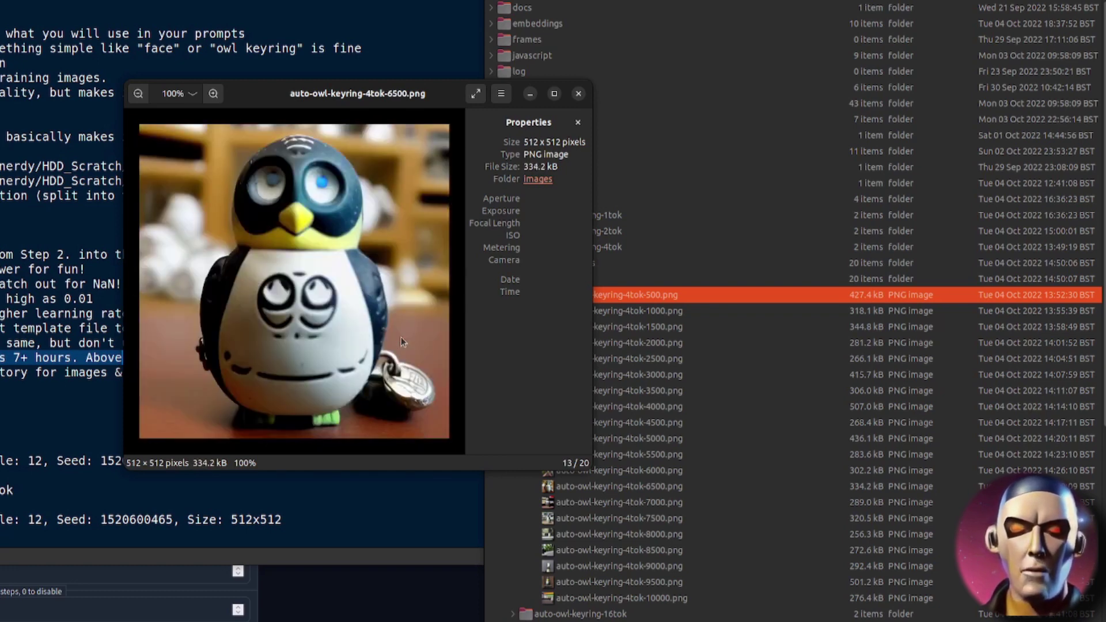
{"action": "key", "text": "Right"}
{"action": "key", "text": "Right"}
{"action": "key", "text": "Right"}
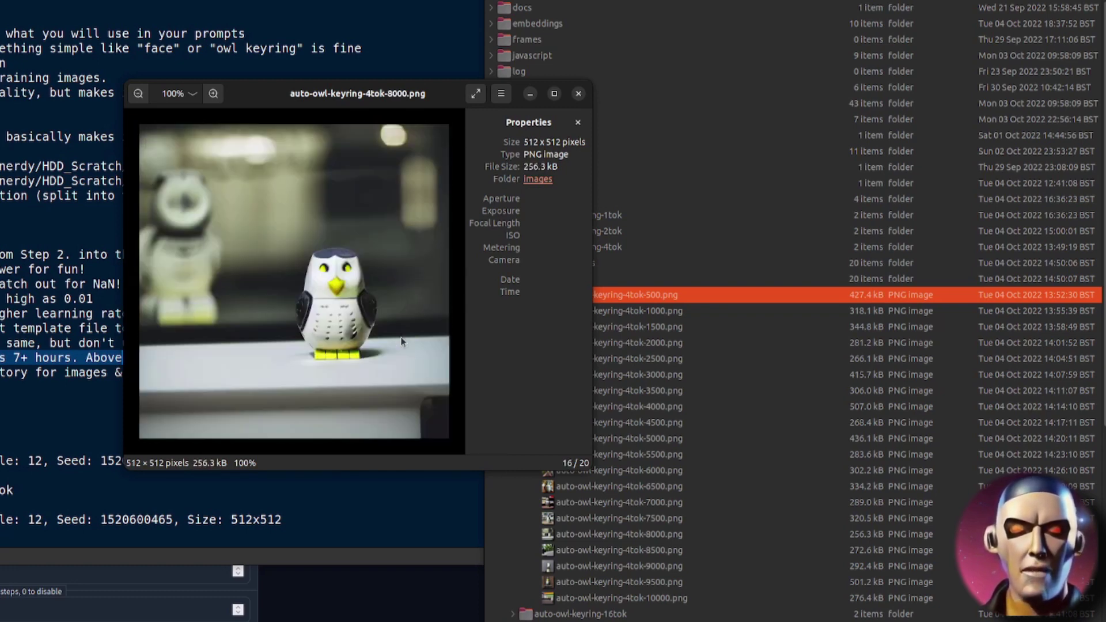
{"action": "key", "text": "Right"}
{"action": "key", "text": "Right"}
{"action": "key", "text": "Right"}
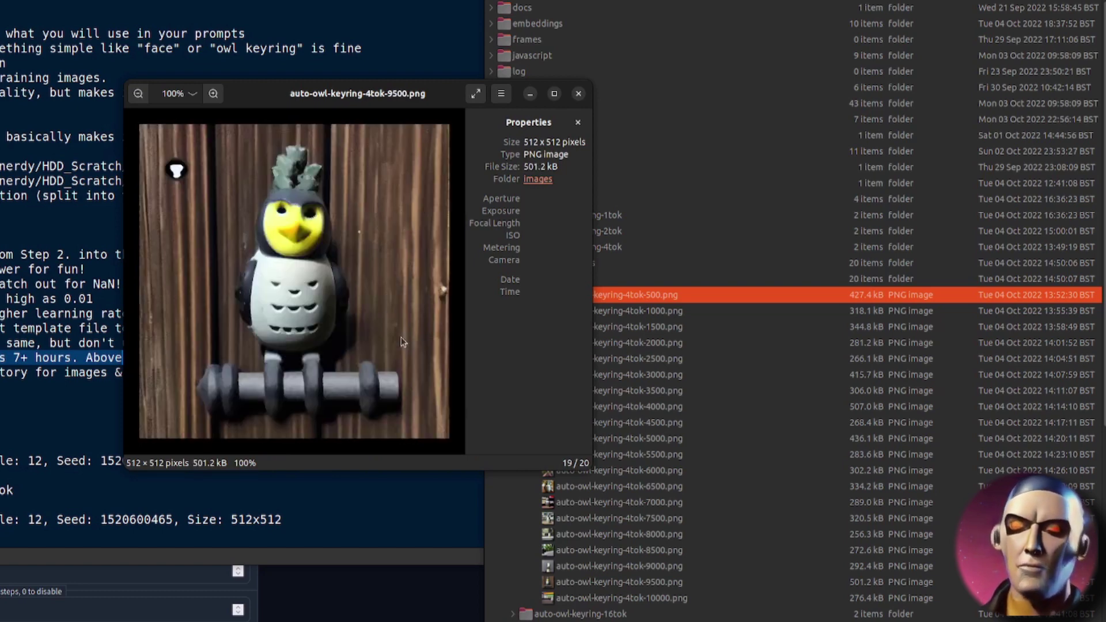
{"action": "key", "text": "Right"}
{"action": "key", "text": "Right"}
{"action": "key", "text": "Right"}
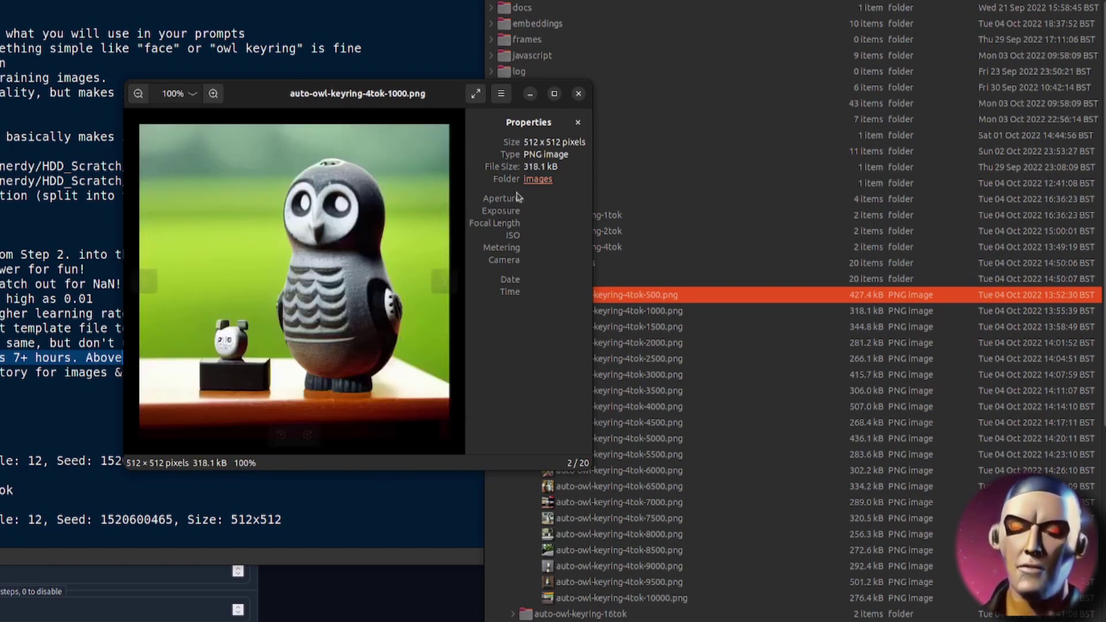
{"action": "left_click", "coordinate": [579, 93]}
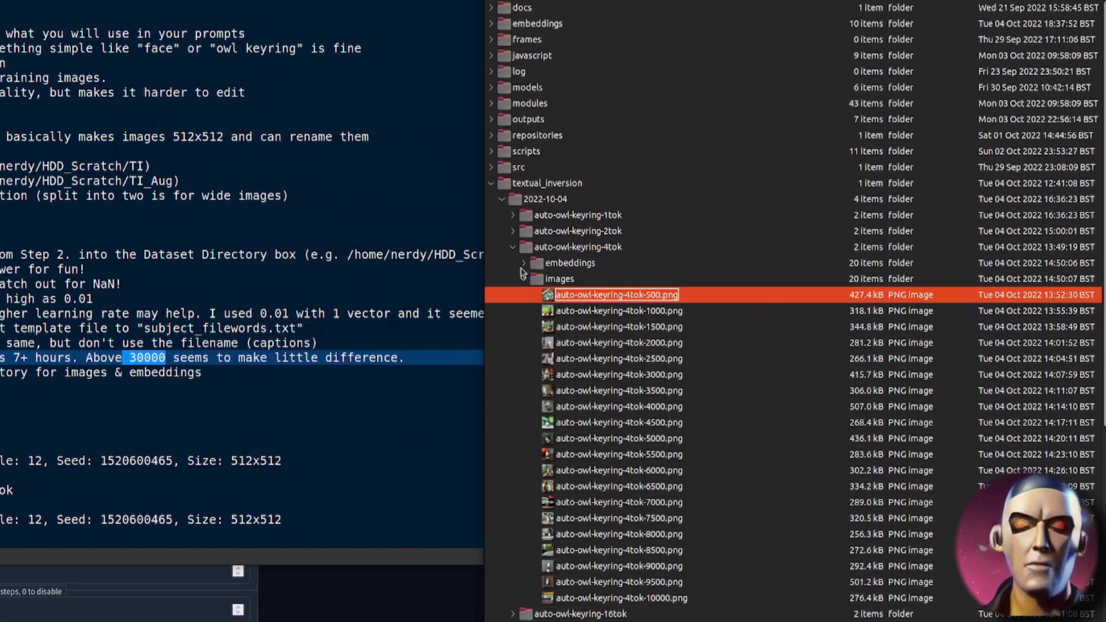
{"action": "left_click", "coordinate": [513, 247]}
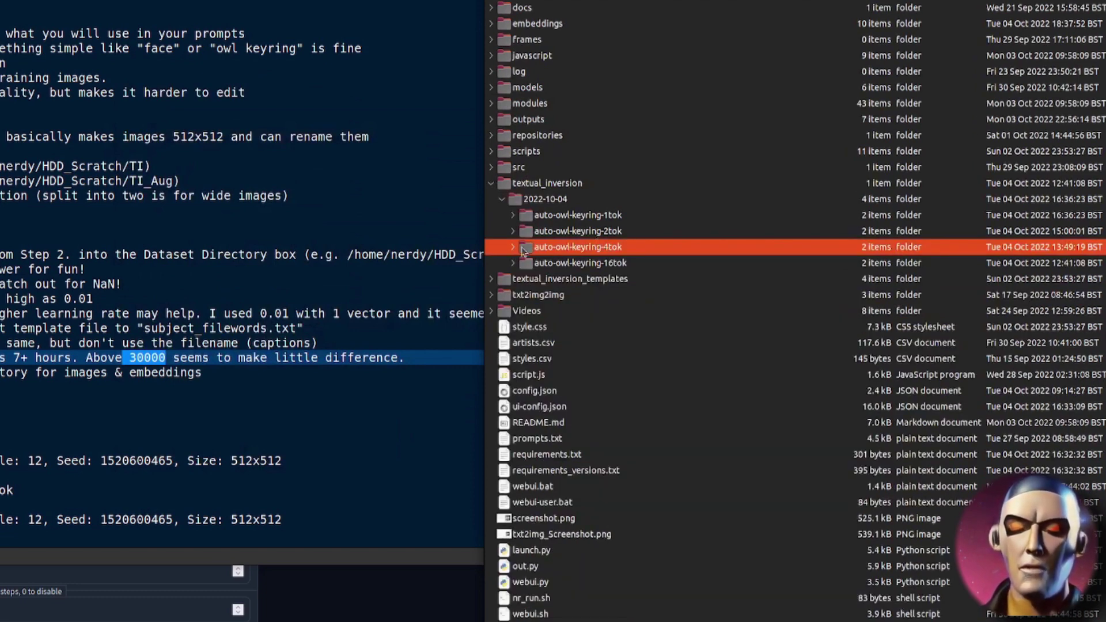
Browse the auto-owl-keyring-2tok previews through 7000, 9000, 11000 to the last, then close the viewer
{"action": "left_click", "coordinate": [514, 231]}
{"action": "left_click", "coordinate": [524, 263]}
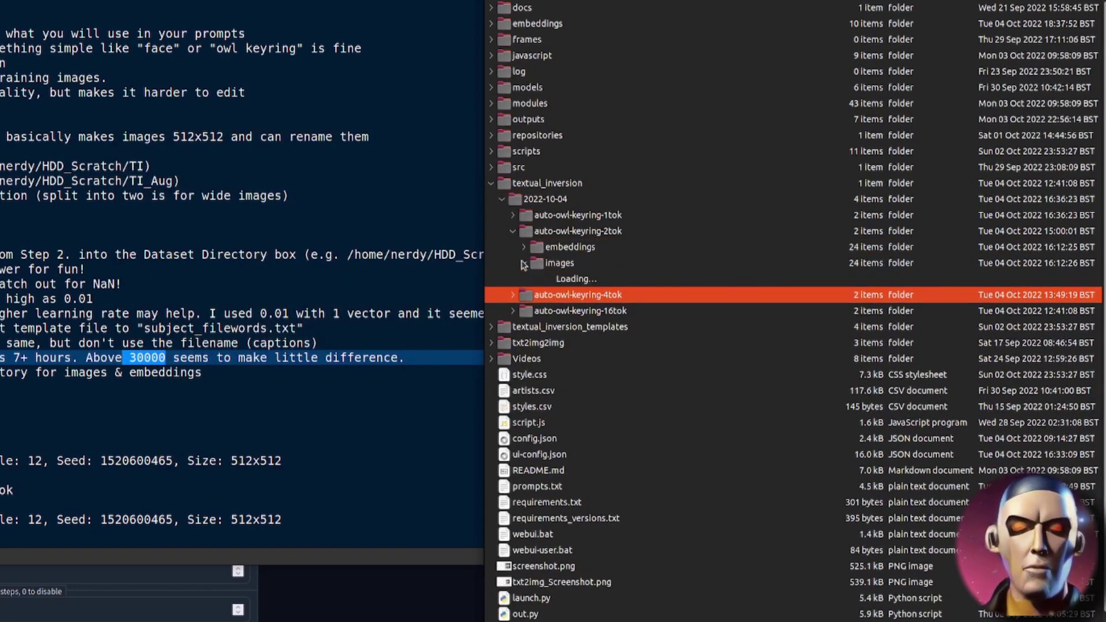
{"action": "double_click", "coordinate": [570, 279]}
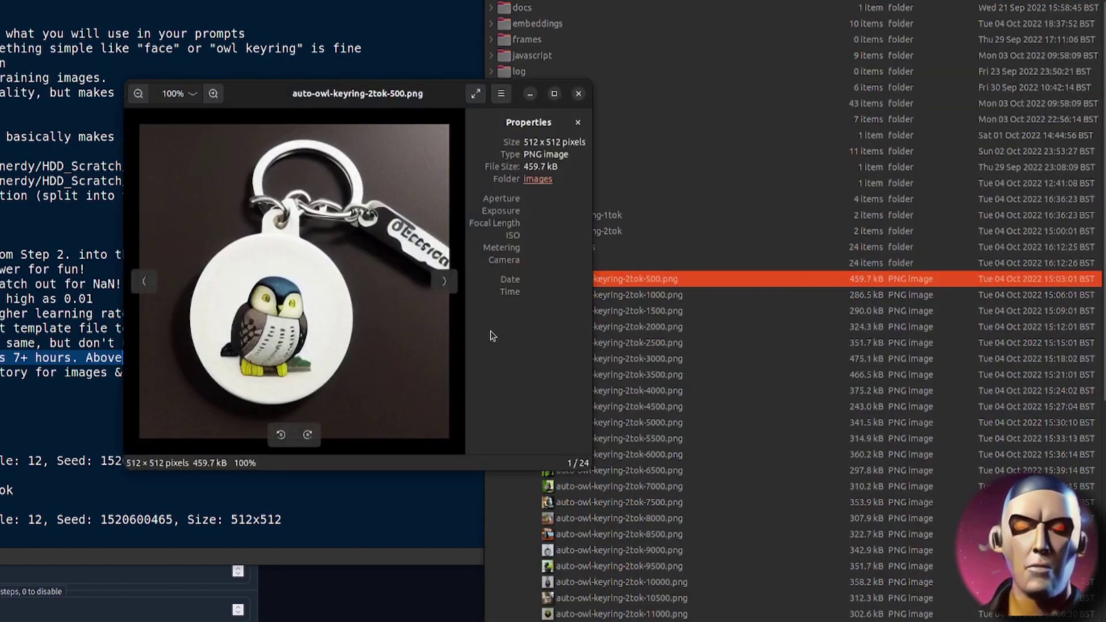
{"action": "key", "text": "Right"}
{"action": "key", "text": "Right"}
{"action": "key", "text": "Right"}
{"action": "key", "text": "Right"}
{"action": "key", "text": "Right"}
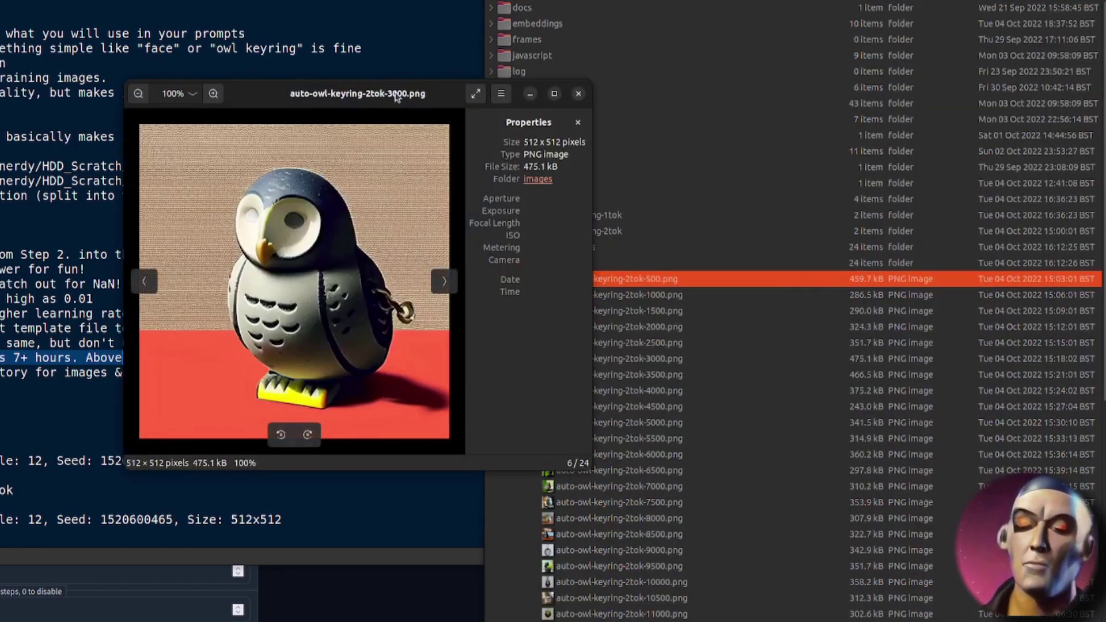
{"action": "key", "text": "Right"}
{"action": "key", "text": "Right"}
{"action": "key", "text": "Right"}
{"action": "key", "text": "Right"}
{"action": "key", "text": "Right"}
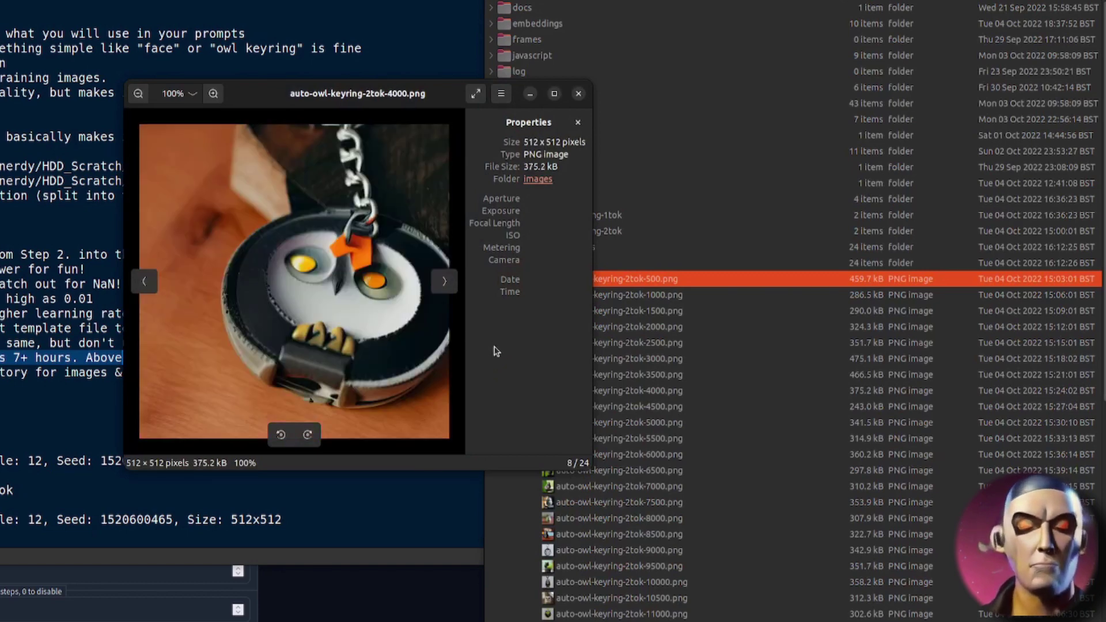
{"action": "key", "text": "Right"}
{"action": "key", "text": "Right"}
{"action": "key", "text": "Right"}
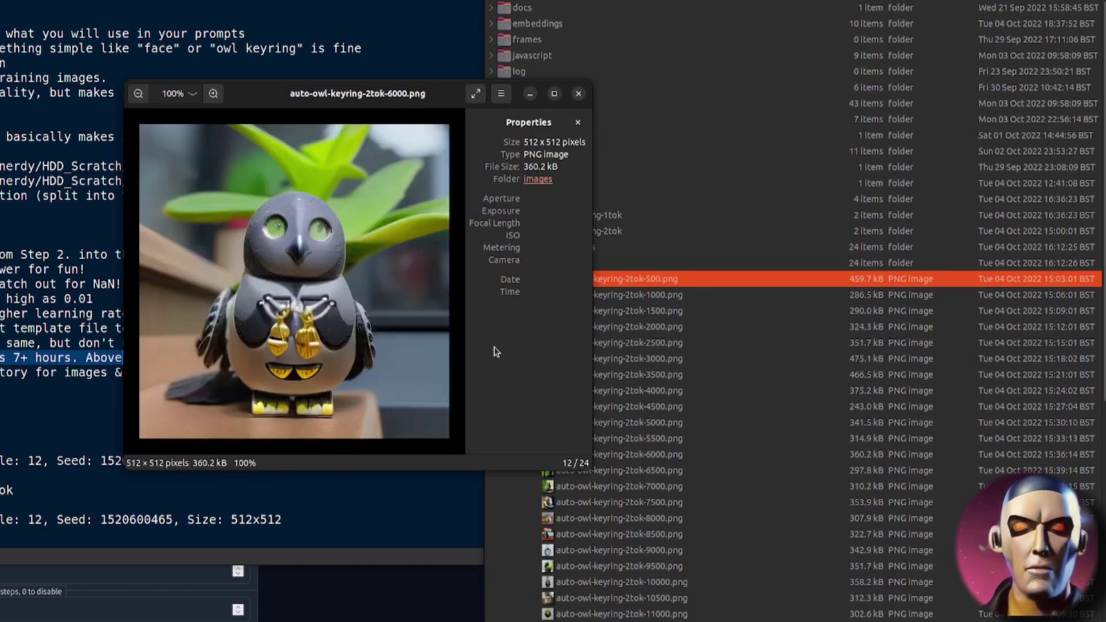
{"action": "key", "text": "Right"}
{"action": "key", "text": "Right"}
{"action": "key", "text": "Right"}
{"action": "key", "text": "Right"}
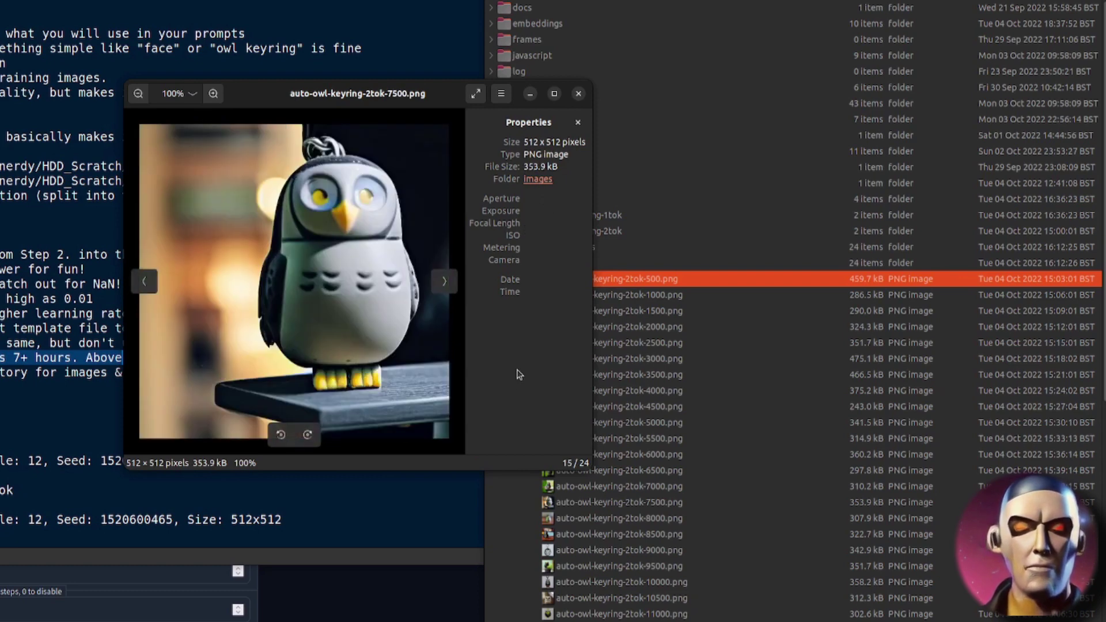
{"action": "key", "text": "Right"}
{"action": "key", "text": "Right"}
{"action": "key", "text": "Right"}
{"action": "key", "text": "Right"}
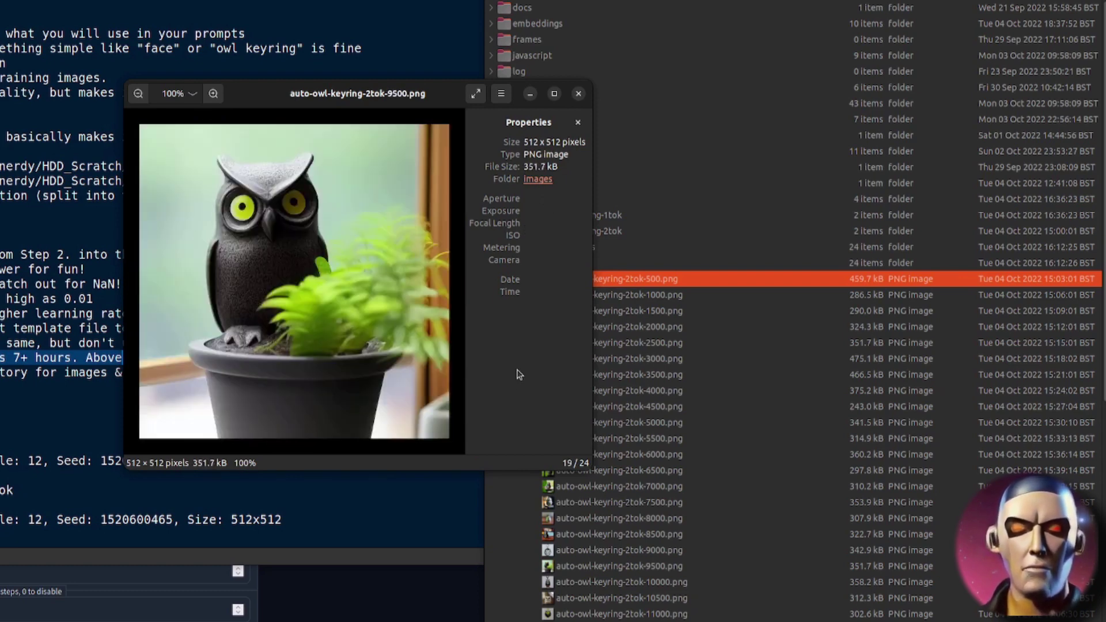
{"action": "key", "text": "Right"}
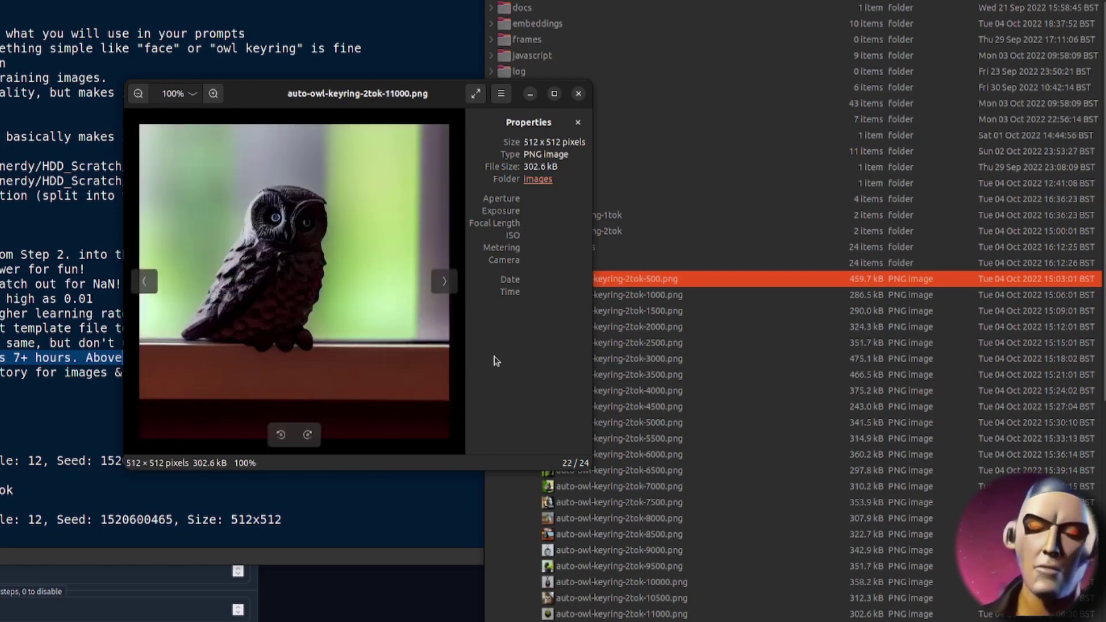
{"action": "key", "text": "Right"}
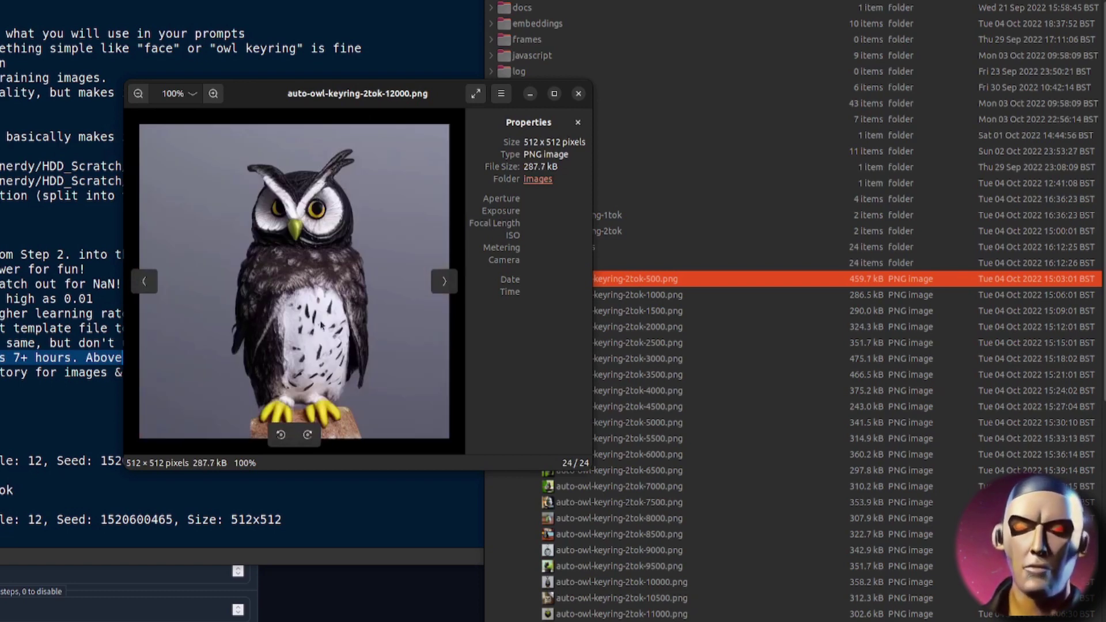
{"action": "left_click", "coordinate": [579, 93]}
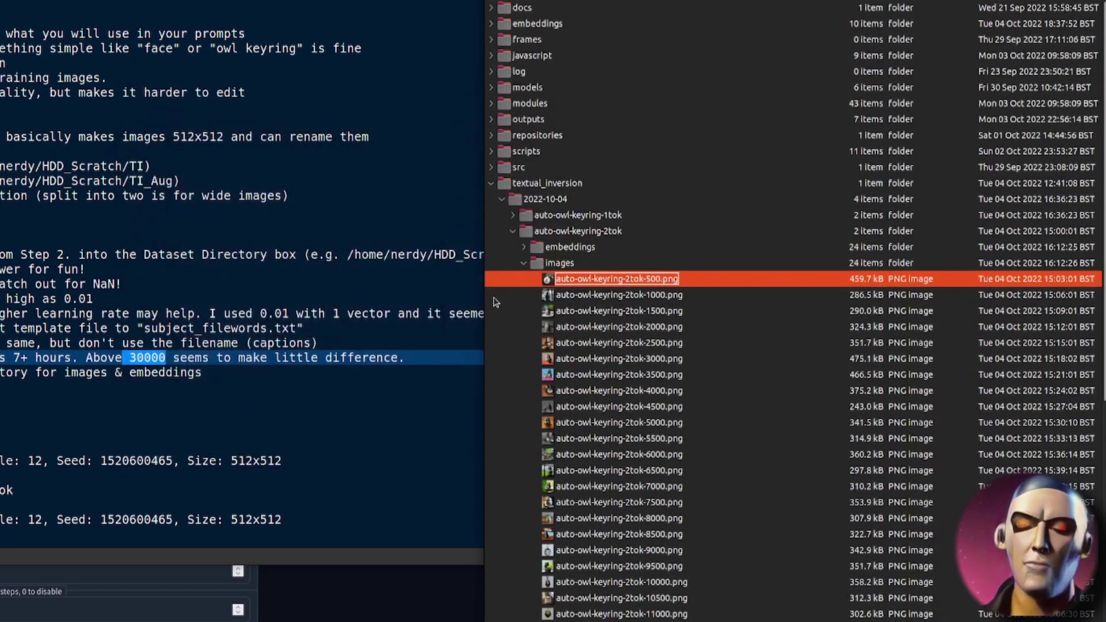
Browse the auto-owl-keyring-1tok previews from 500.png to 7500, then close the viewer and collapse textual_inversion
{"action": "left_click", "coordinate": [511, 232]}
{"action": "left_click", "coordinate": [513, 218]}
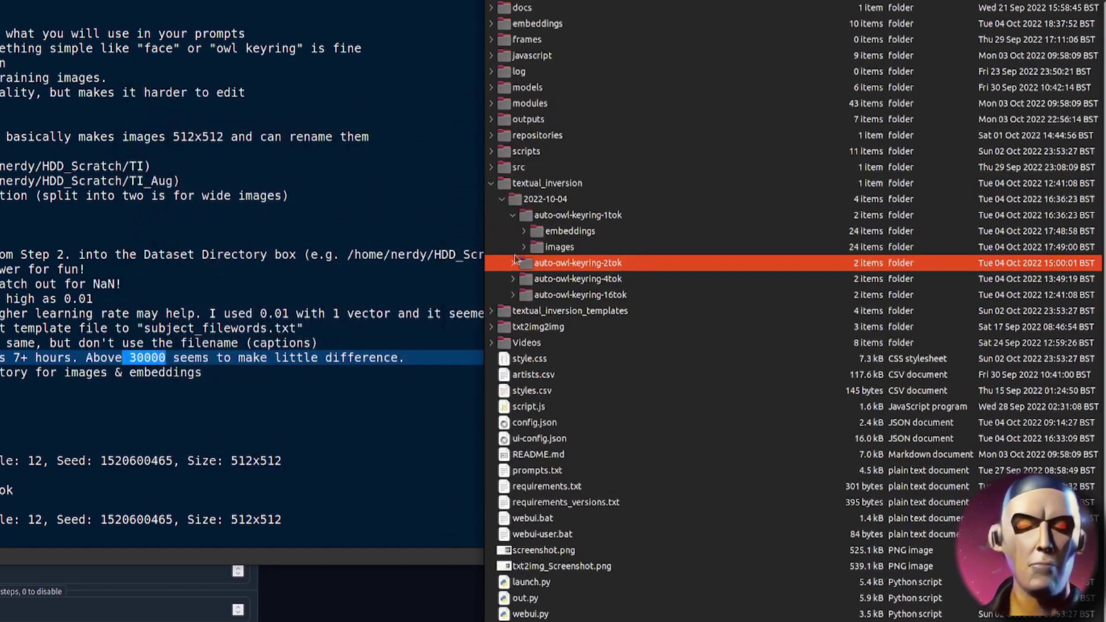
{"action": "left_click", "coordinate": [524, 247]}
{"action": "double_click", "coordinate": [576, 263]}
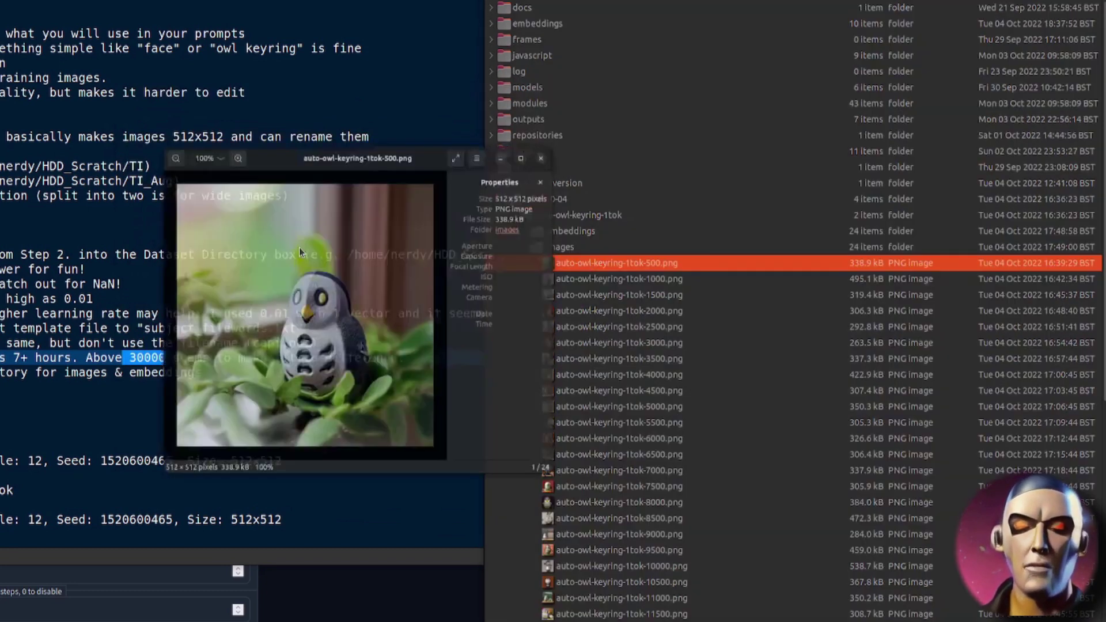
{"action": "key", "text": "Right"}
{"action": "key", "text": "Right"}
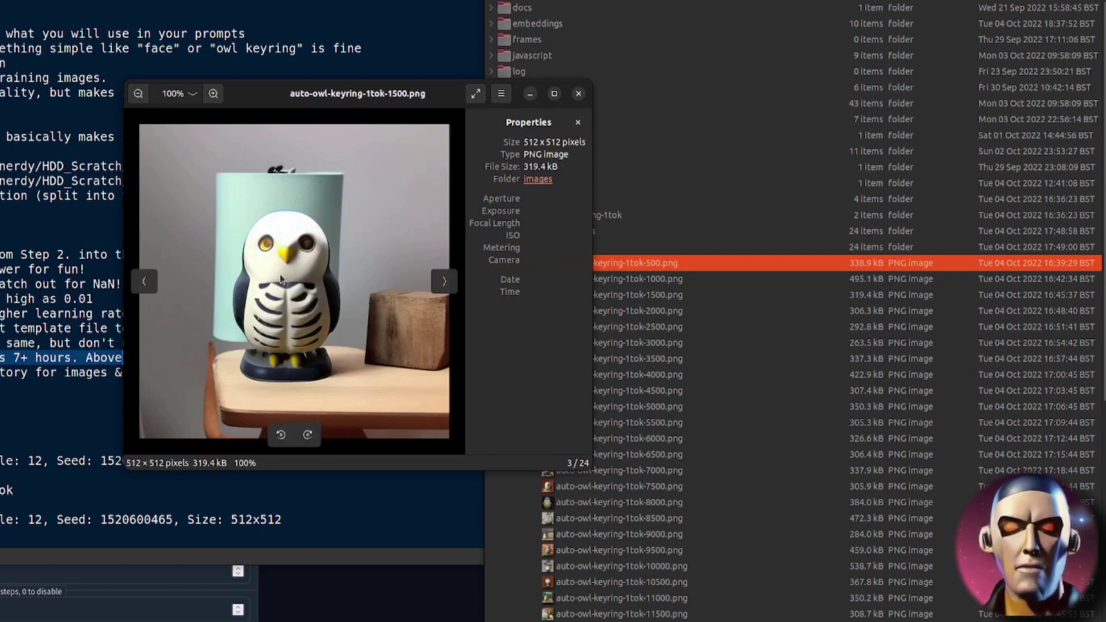
{"action": "key", "text": "Right"}
{"action": "key", "text": "Right"}
{"action": "key", "text": "Right"}
{"action": "key", "text": "Right"}
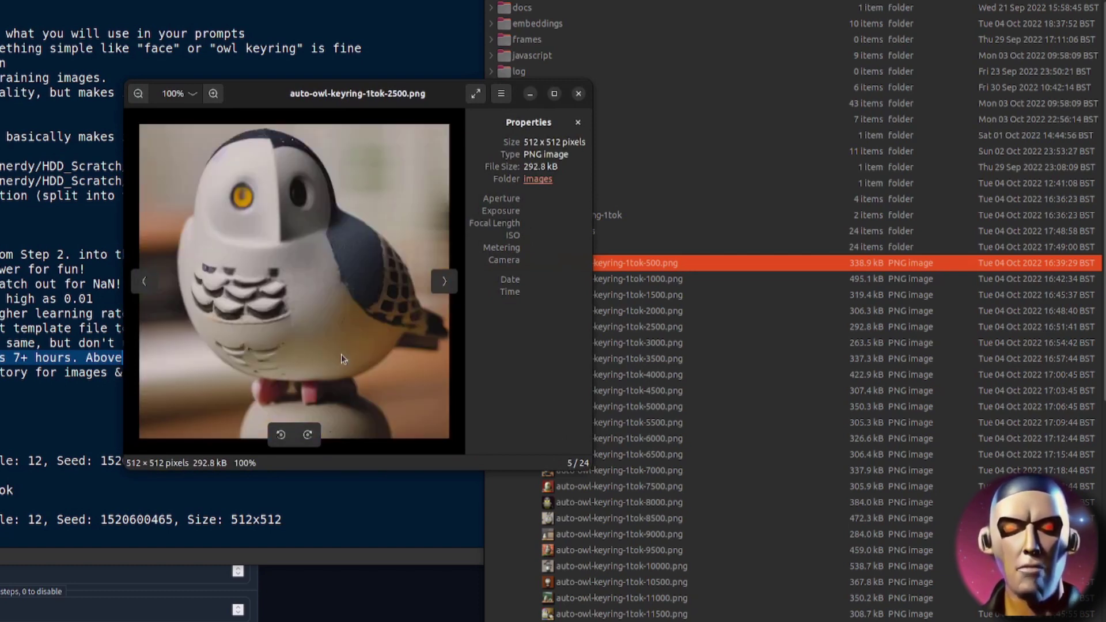
{"action": "key", "text": "Right"}
{"action": "key", "text": "Right"}
{"action": "key", "text": "Right"}
{"action": "key", "text": "Right"}
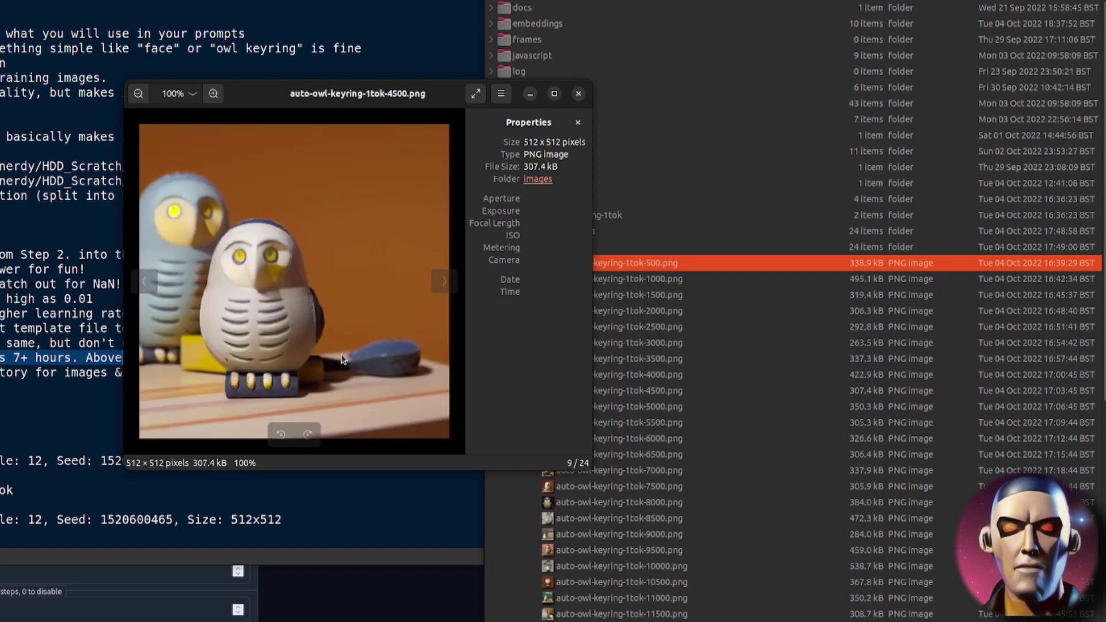
{"action": "key", "text": "Right"}
{"action": "key", "text": "Right"}
{"action": "key", "text": "Right"}
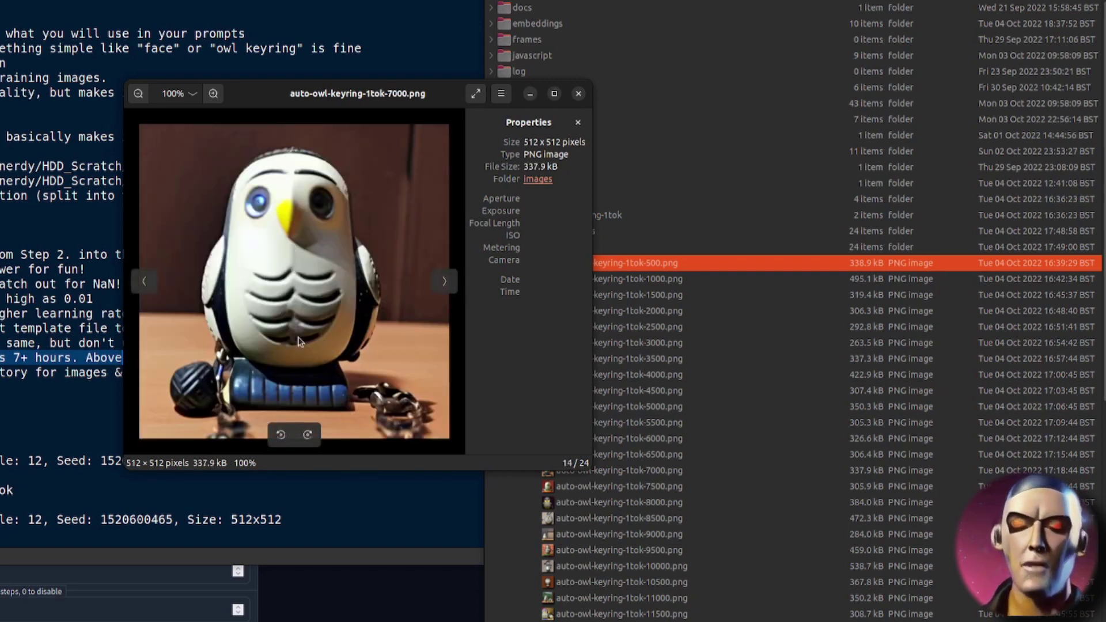
{"action": "key", "text": "Right"}
{"action": "left_click", "coordinate": [579, 95]}
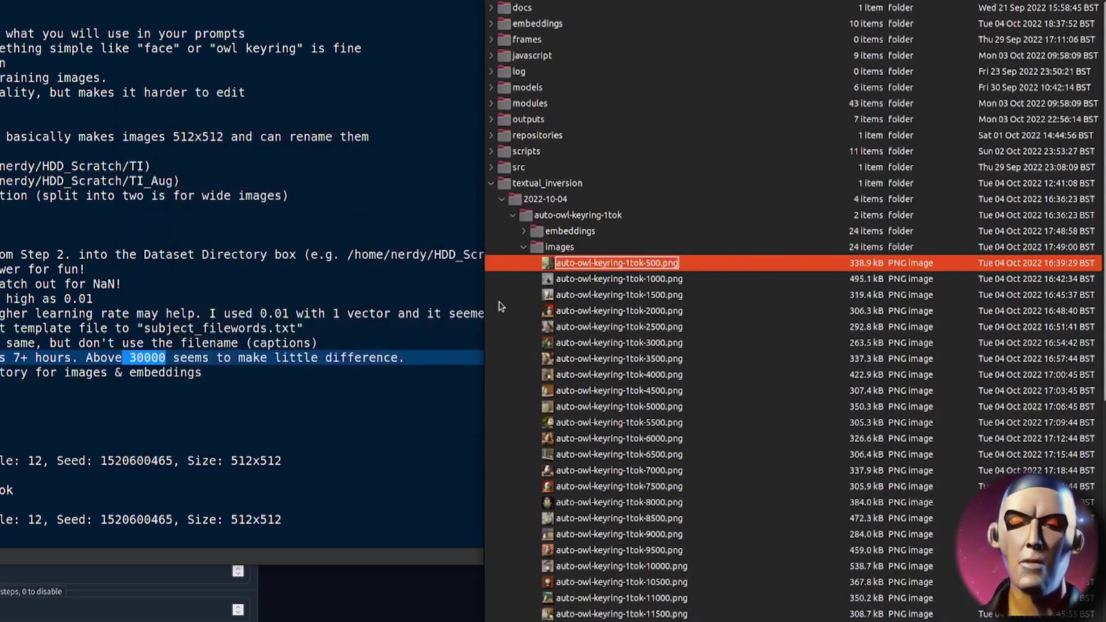
{"action": "left_click", "coordinate": [492, 183]}
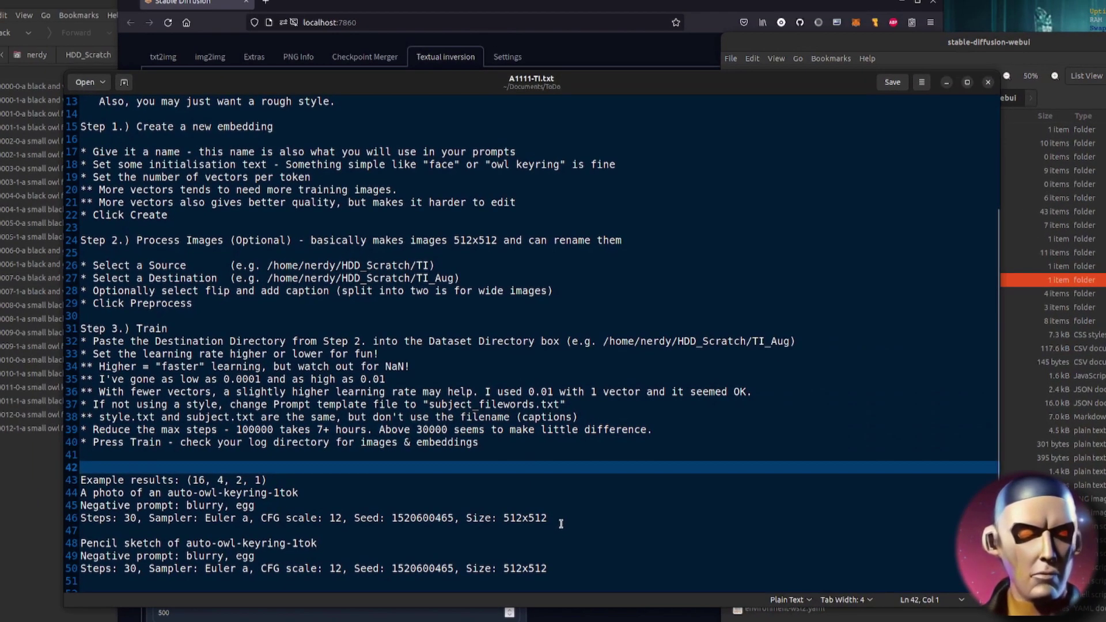
Paste the owl keyring photo prompt and settings into txt2img, read its parameters, and generate with 1tok
{"action": "left_click_drag", "start_coordinate": [301, 460], "coordinate": [245, 460]}
{"action": "left_click_drag", "start_coordinate": [517, 519], "coordinate": [77, 493]}
{"action": "key", "text": "ctrl+c"}
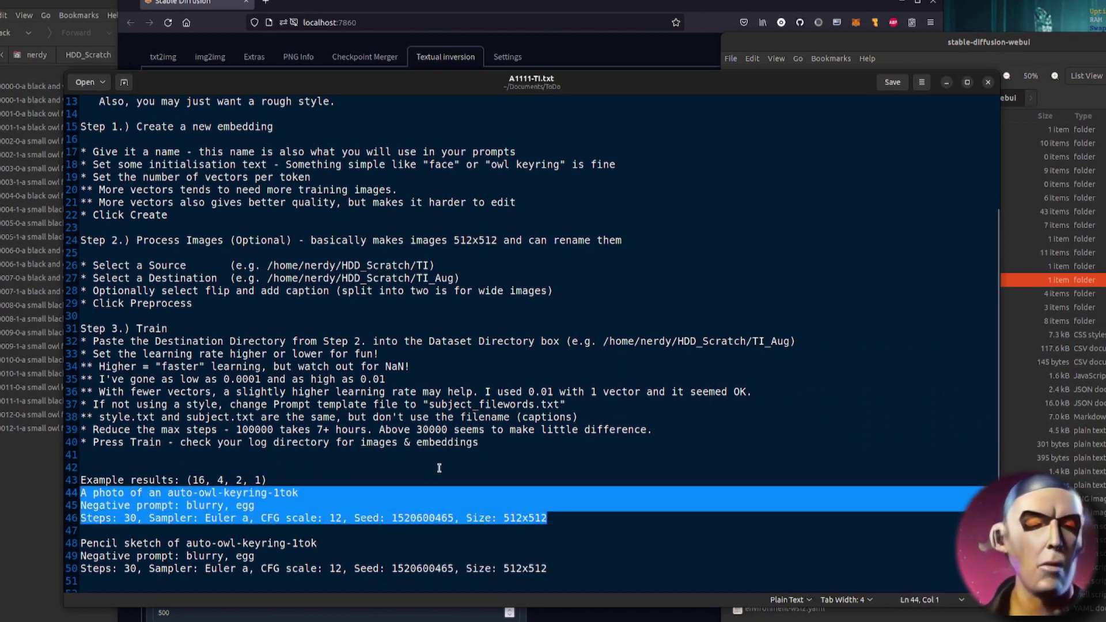
{"action": "left_click", "coordinate": [163, 56]}
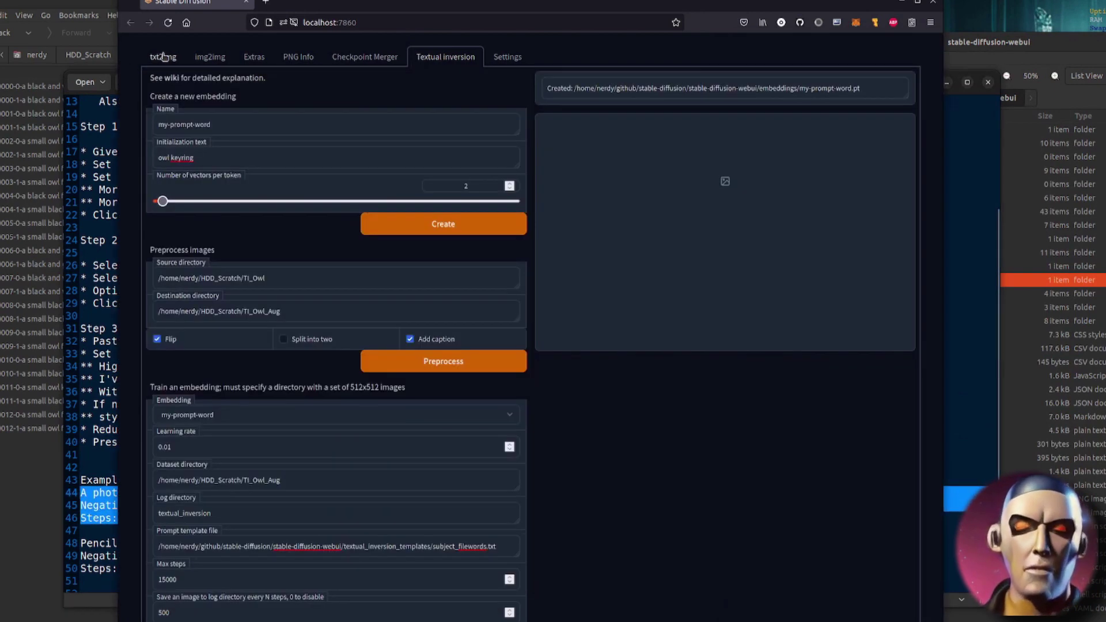
{"action": "left_click", "coordinate": [304, 96]}
{"action": "key", "text": "ctrl+v"}
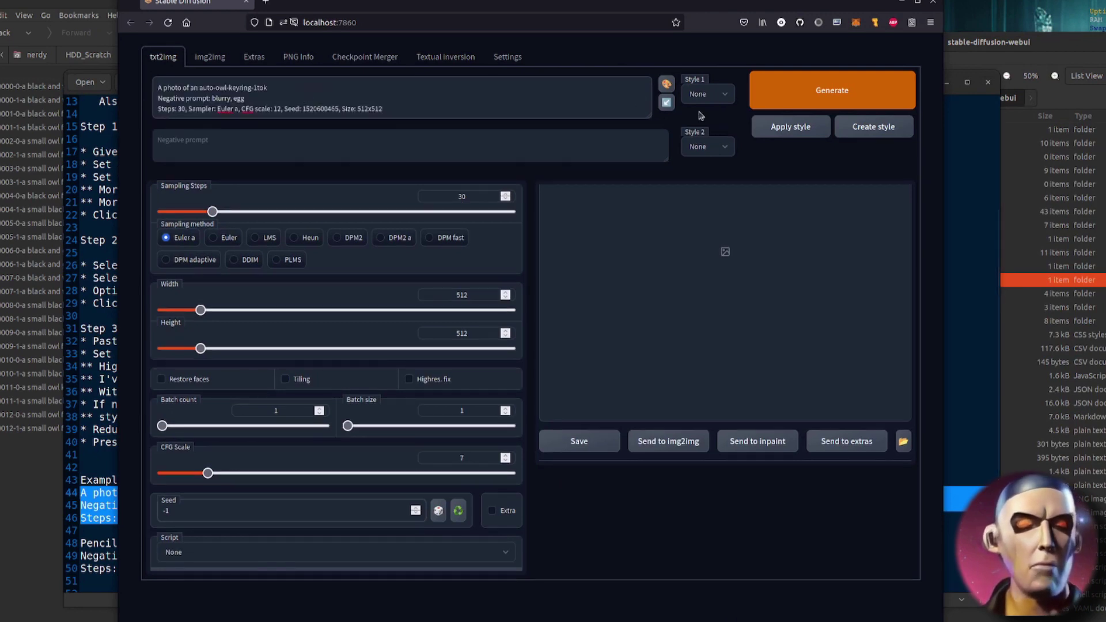
{"action": "left_click", "coordinate": [666, 102]}
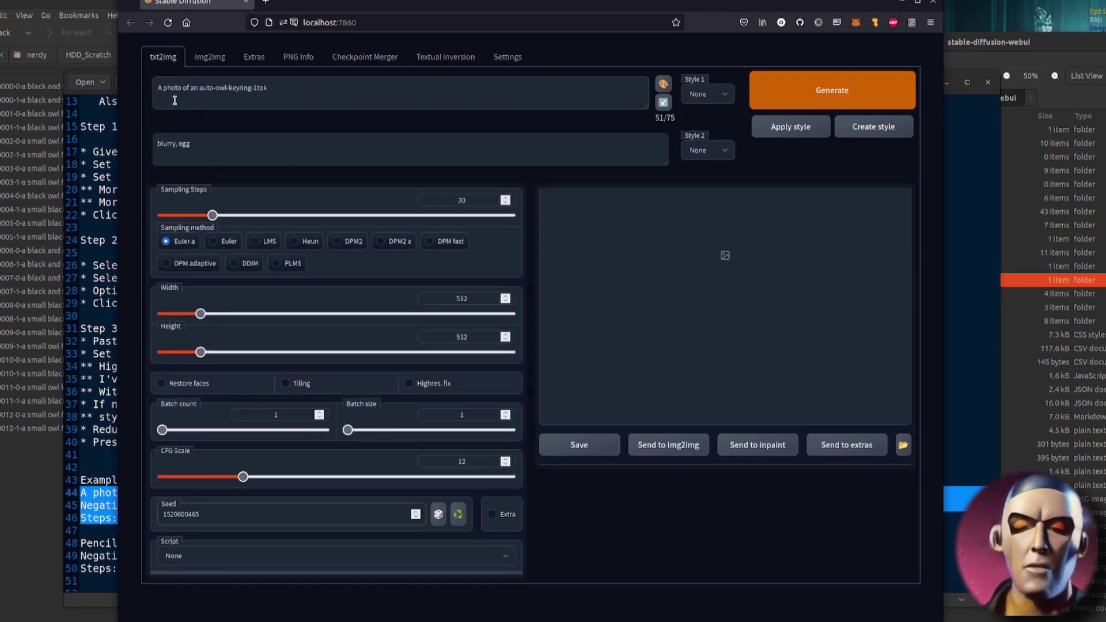
{"action": "left_click", "coordinate": [830, 93]}
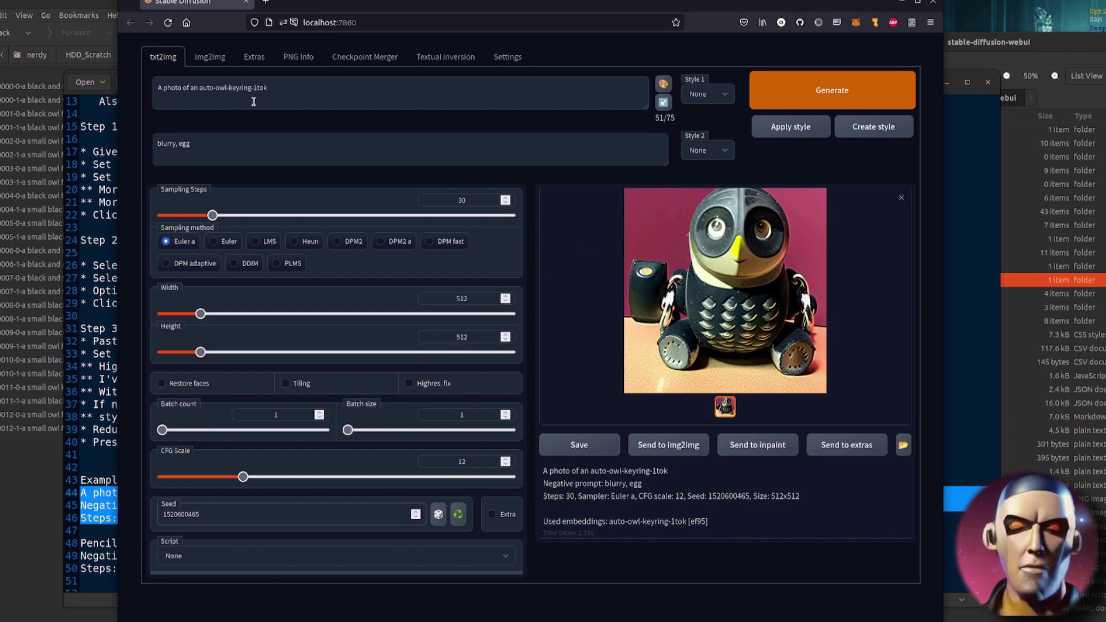
Regenerate the photo with the 2tok, 4tok and 16tok embeddings, then select the pencil-sketch lines in the notes
{"action": "type", "text": "2"}
{"action": "left_click", "coordinate": [793, 96]}
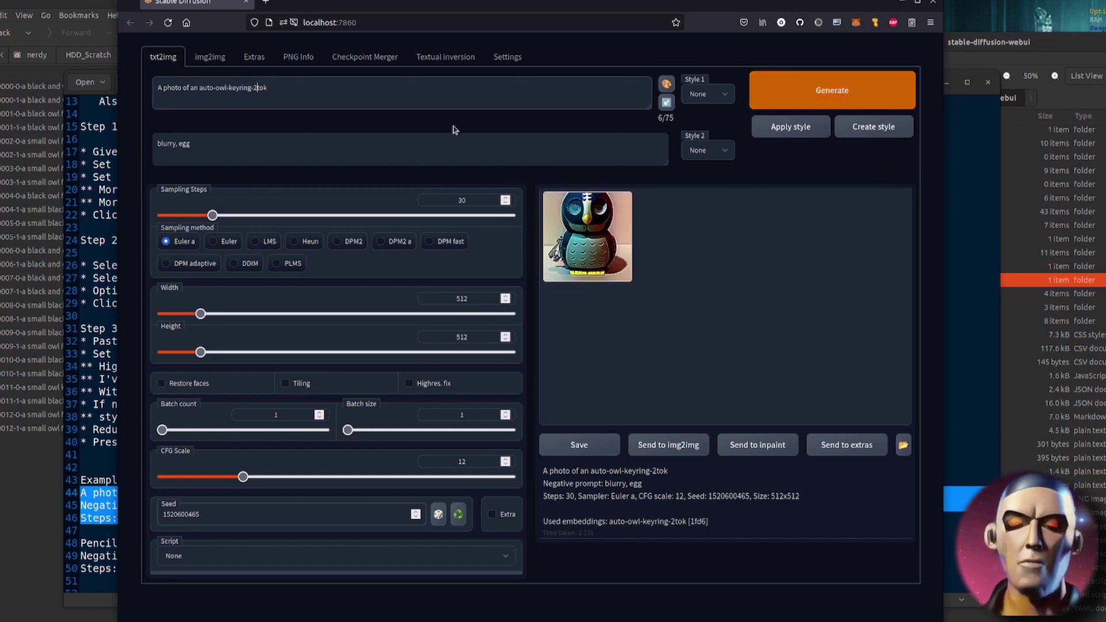
{"action": "key", "text": "BackSpace"}
{"action": "type", "text": "4"}
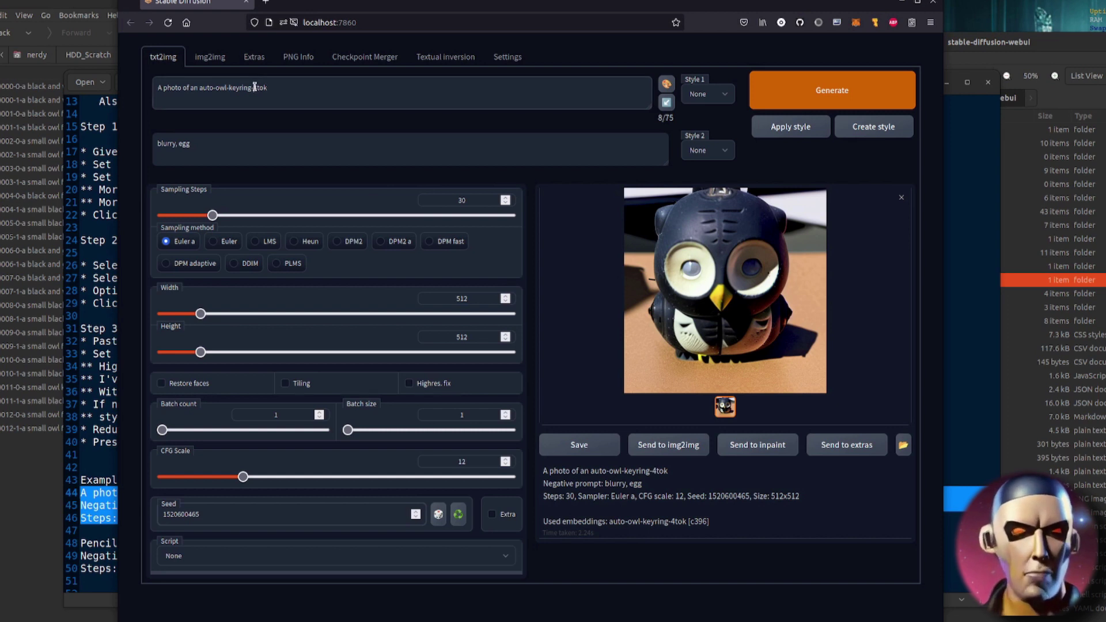
{"action": "type", "text": "16"}
{"action": "left_click", "coordinate": [778, 102]}
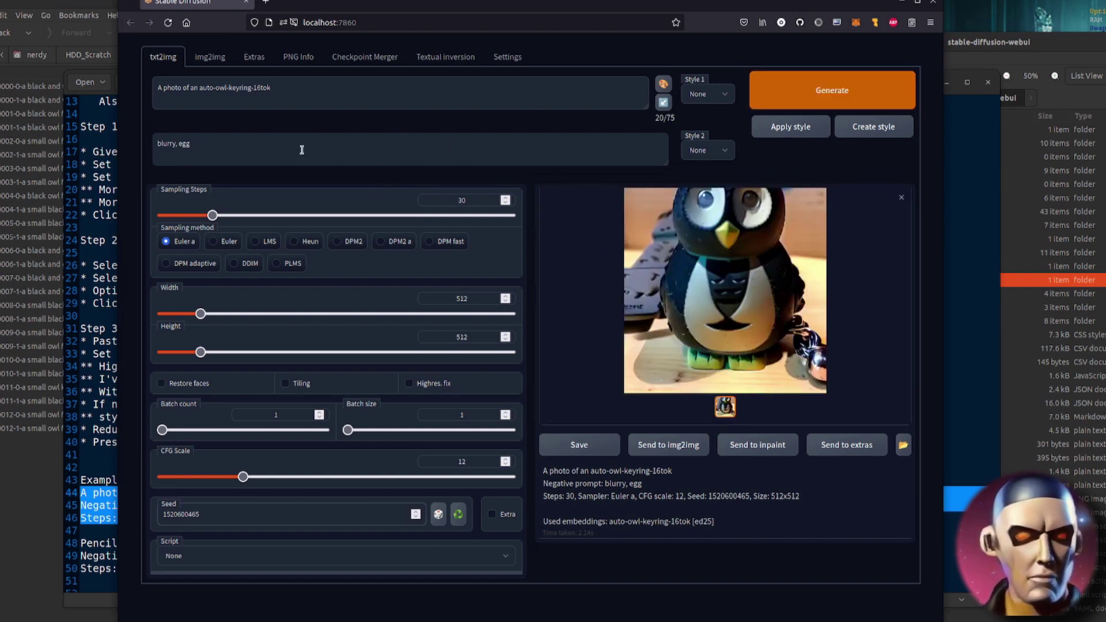
{"action": "left_click", "coordinate": [96, 486]}
{"action": "left_click_drag", "start_coordinate": [548, 569], "coordinate": [75, 543]}
{"action": "key", "text": "ctrl+c"}
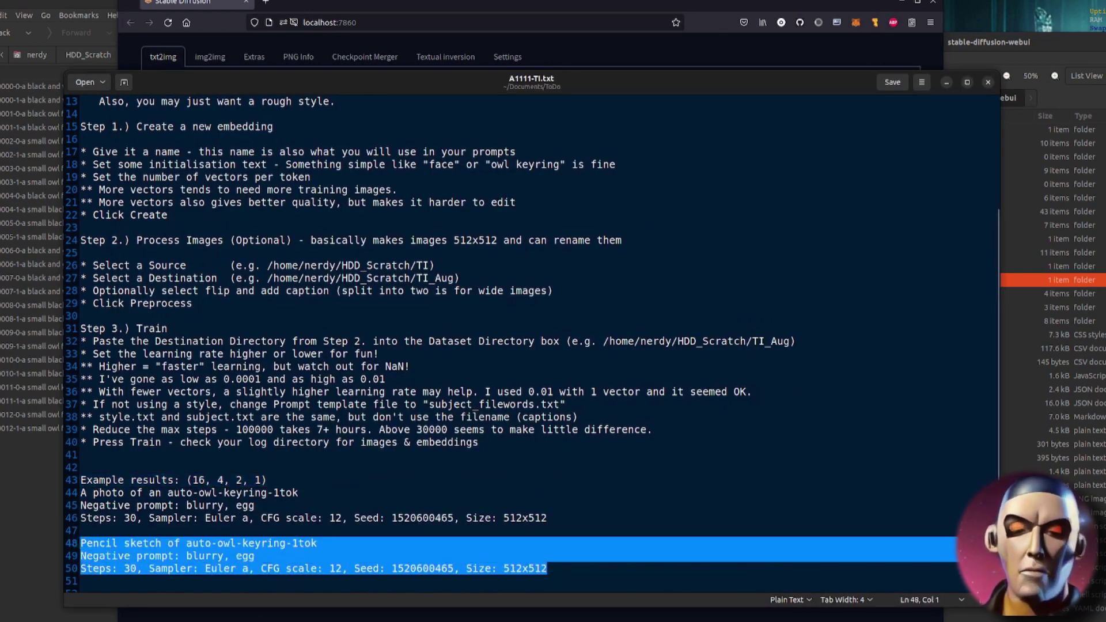
Replace the txt2img prompt with the pencil-sketch lines, read its parameters, and generate with 1tok
{"action": "key", "text": "alt+Tab"}
{"action": "key", "text": "ctrl+a"}
{"action": "key", "text": "ctrl+v"}
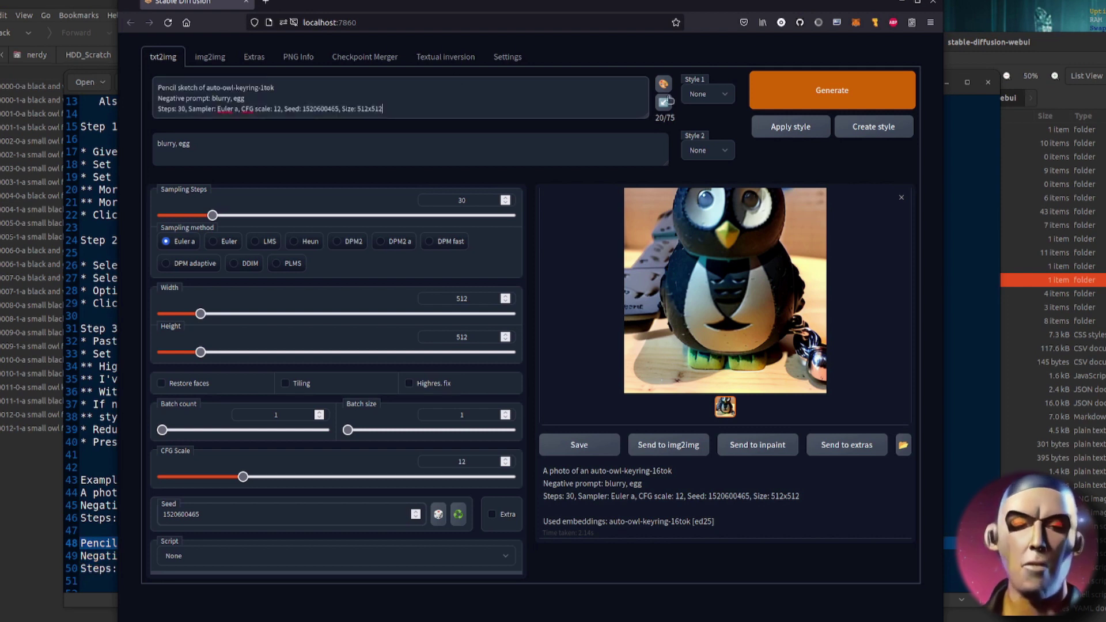
{"action": "left_click", "coordinate": [663, 103]}
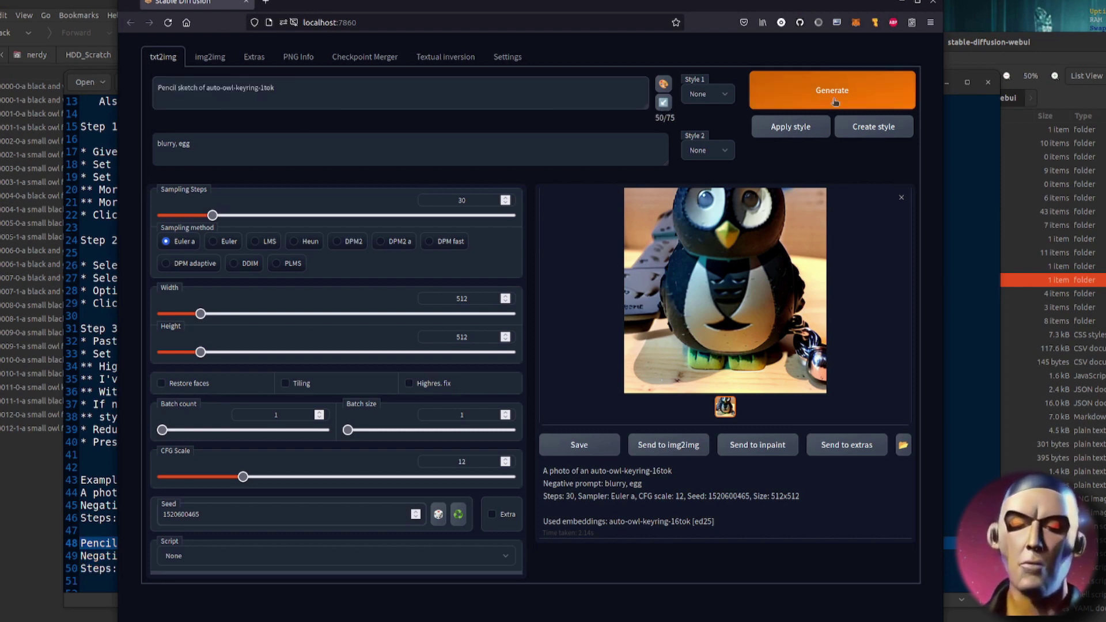
{"action": "key", "text": "ctrl+Return"}
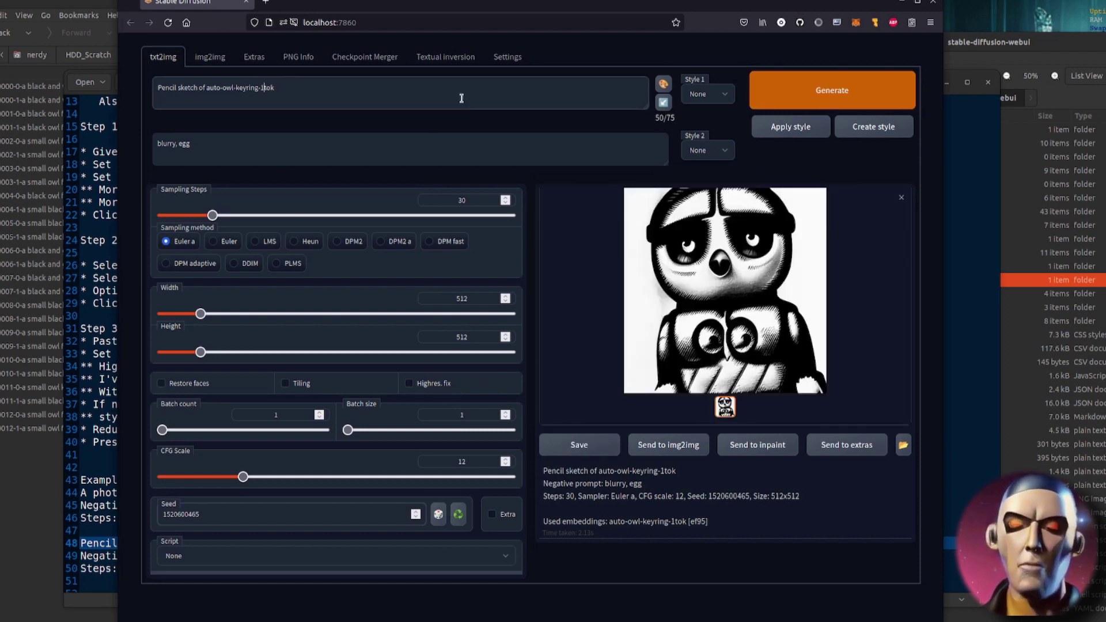
Generate the pencil sketch with the 2tok embedding and enlarge the result
{"action": "key", "text": "Delete"}
{"action": "type", "text": "2"}
{"action": "key", "text": "ctrl+Return"}
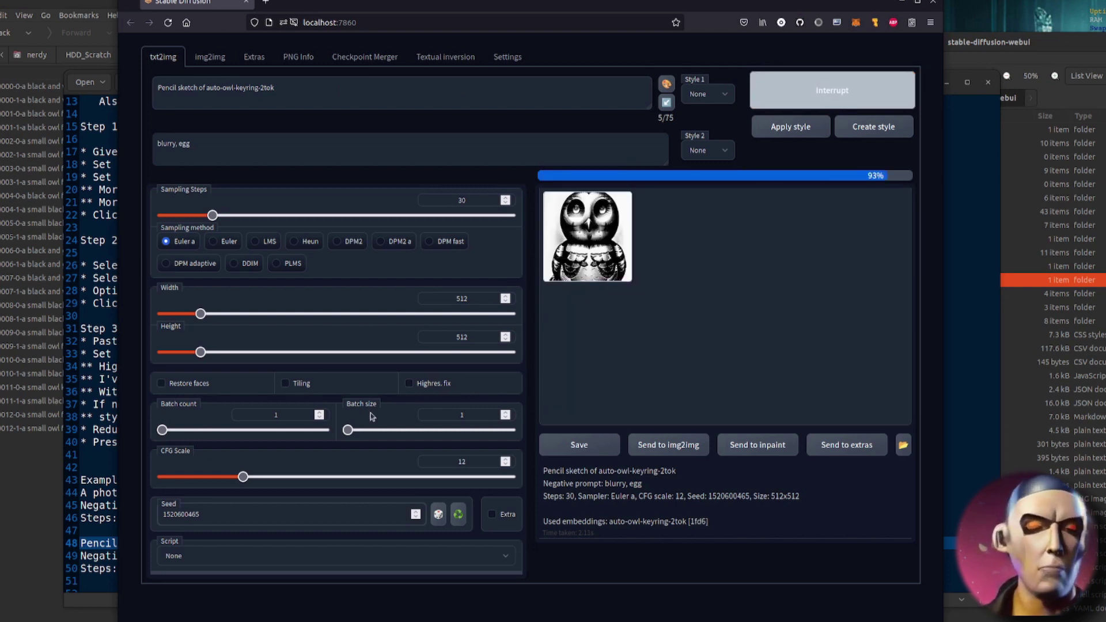
{"action": "left_click", "coordinate": [597, 242]}
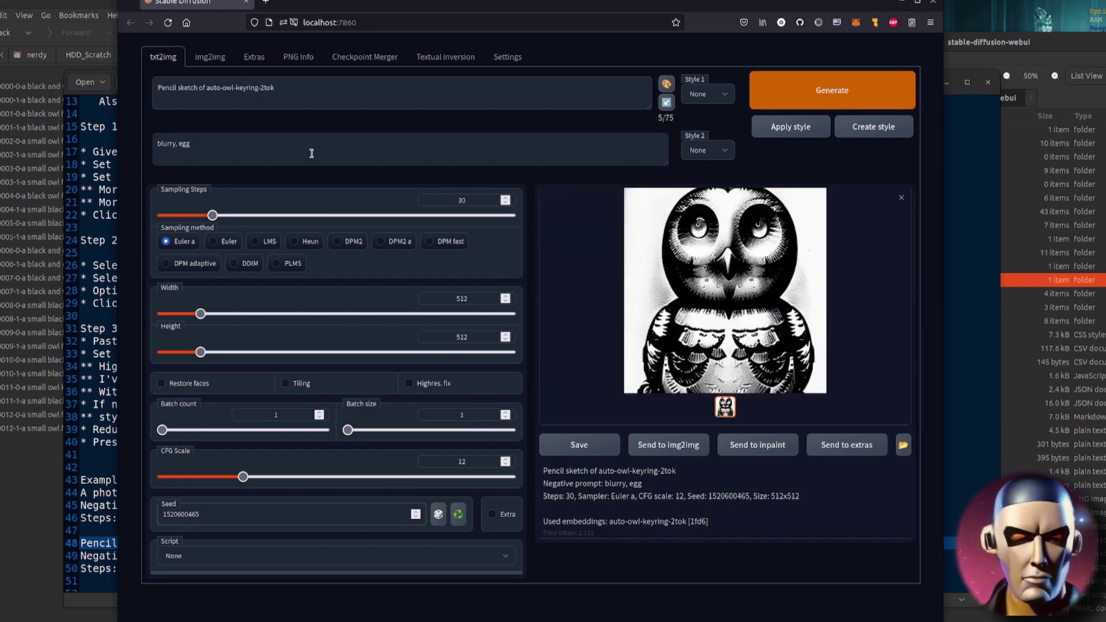
Generate the pencil sketch with the 4tok embedding, then with the 16tok embedding
{"action": "left_click", "coordinate": [261, 87]}
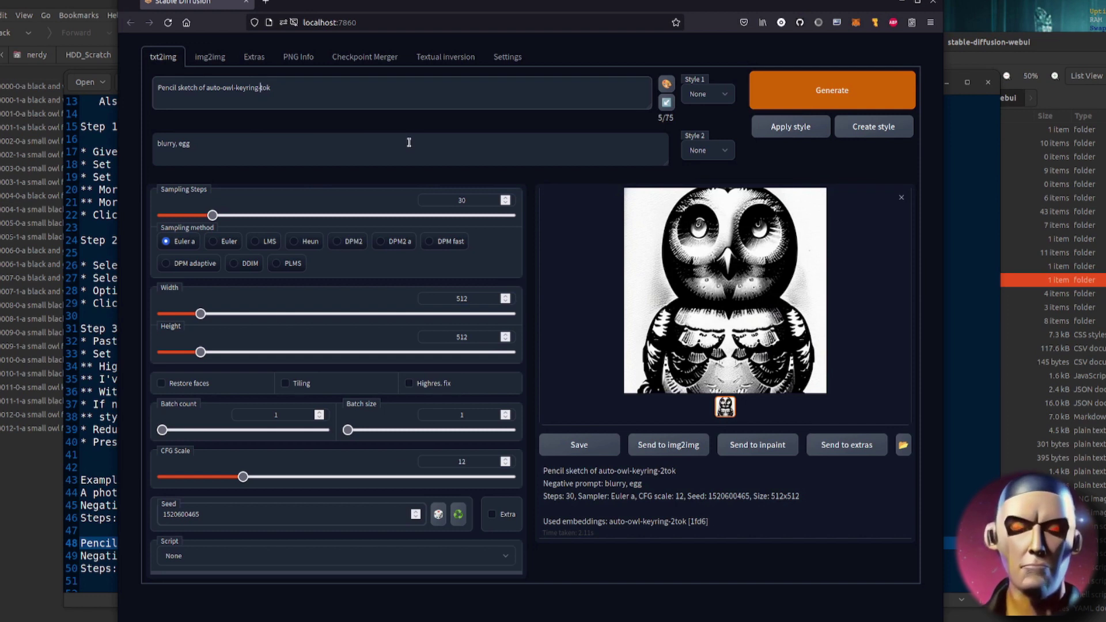
{"action": "key", "text": "BackSpace"}
{"action": "type", "text": "4"}
{"action": "left_click", "coordinate": [796, 102]}
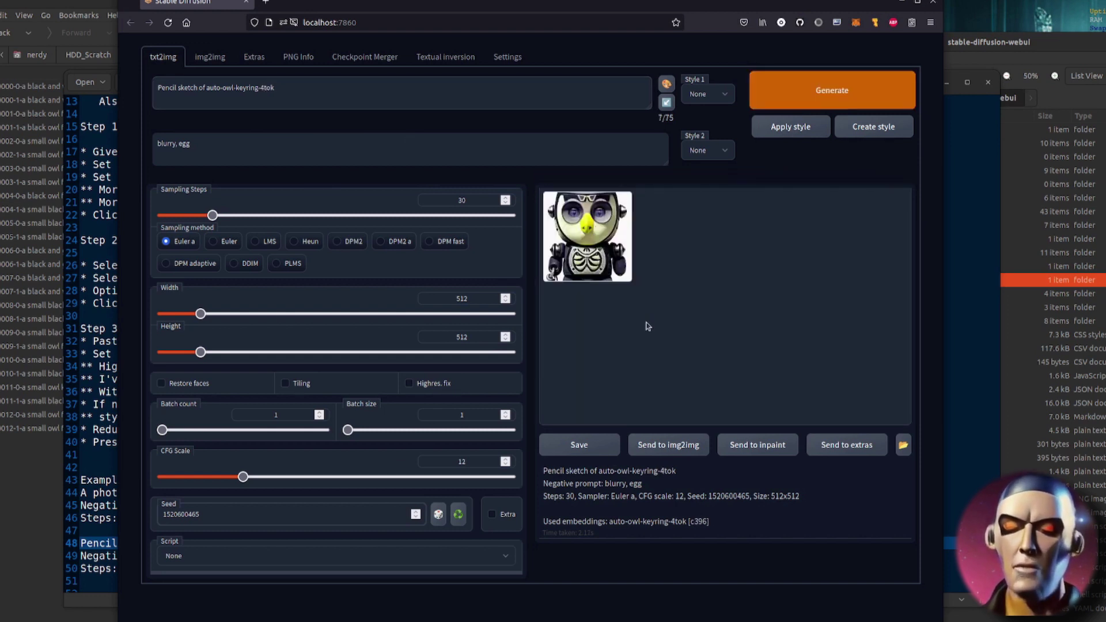
{"action": "left_click", "coordinate": [622, 274]}
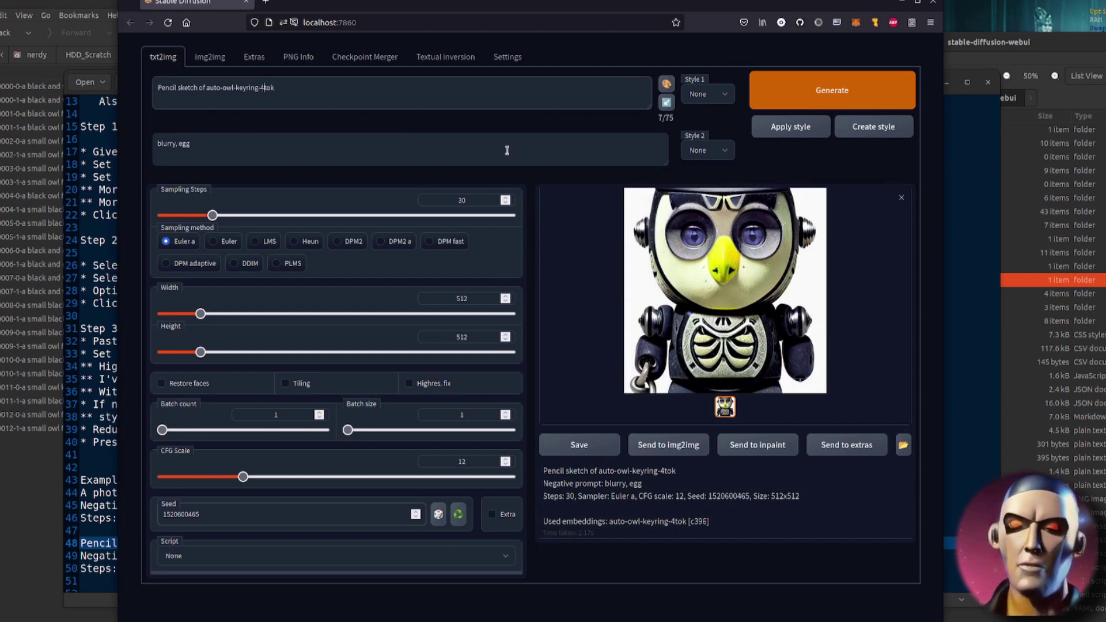
{"action": "type", "text": "16"}
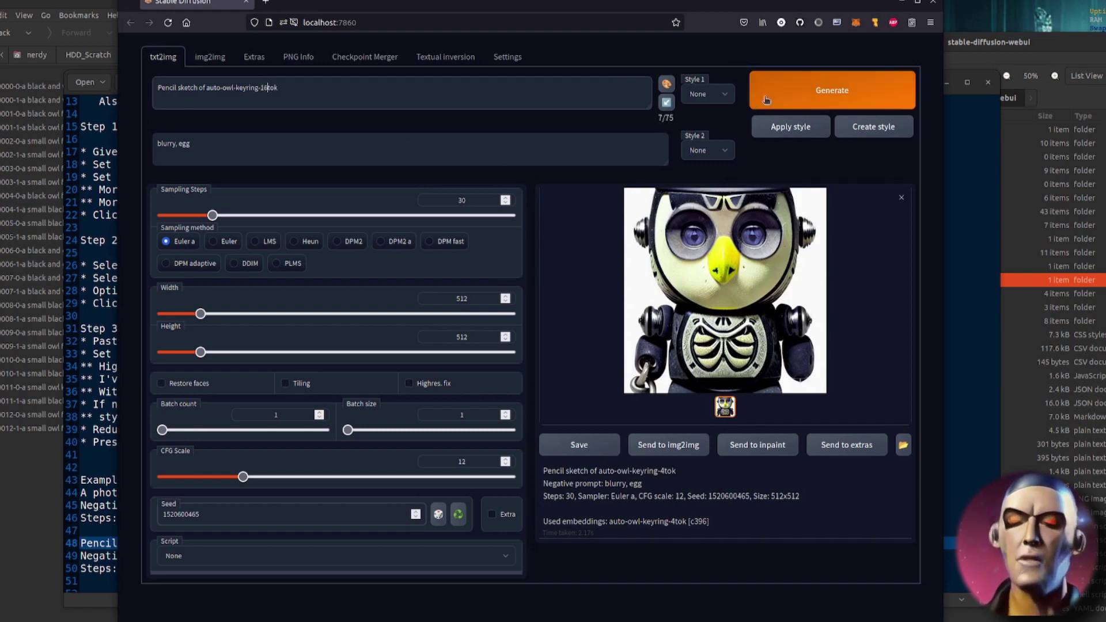
{"action": "left_click", "coordinate": [772, 91]}
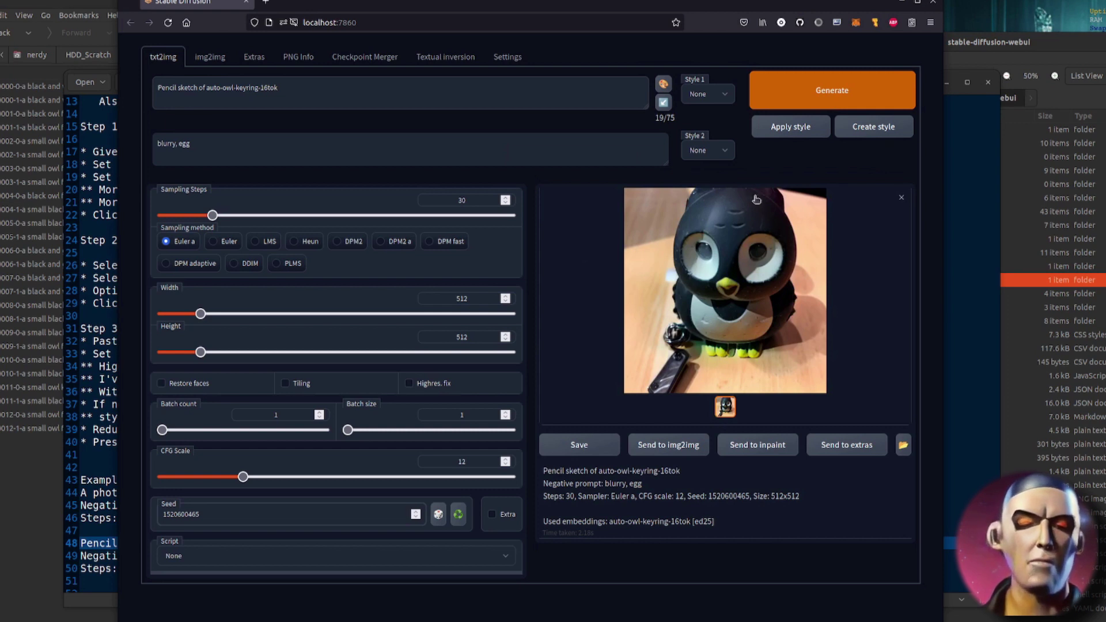
Switch to the Textual inversion tab showing the my-prompt-word embedding and its training settings
{"action": "left_click", "coordinate": [449, 60]}
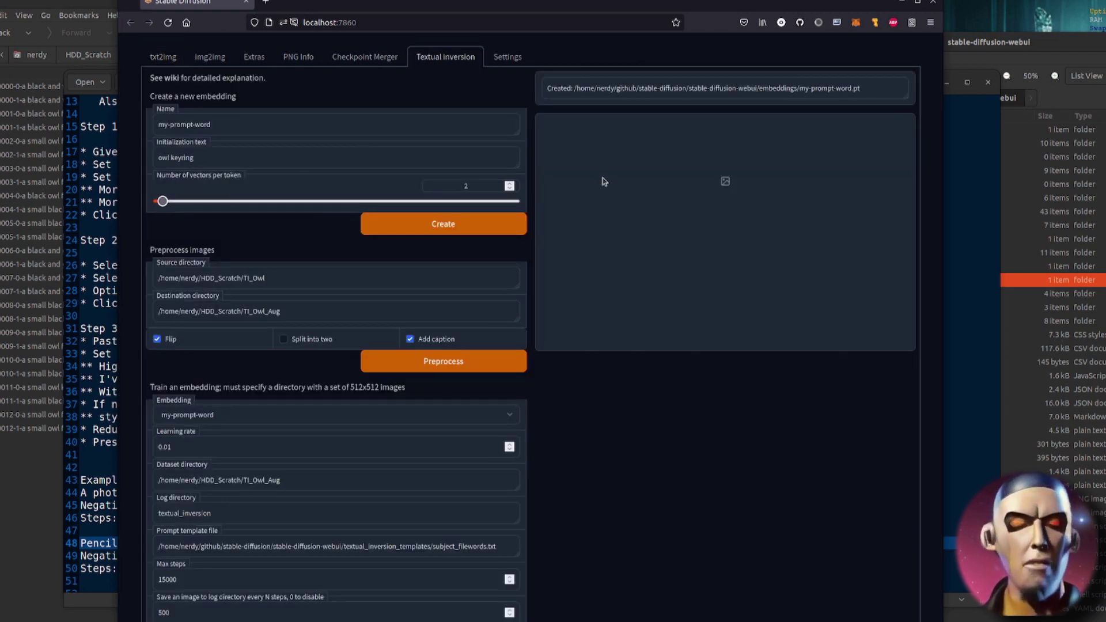